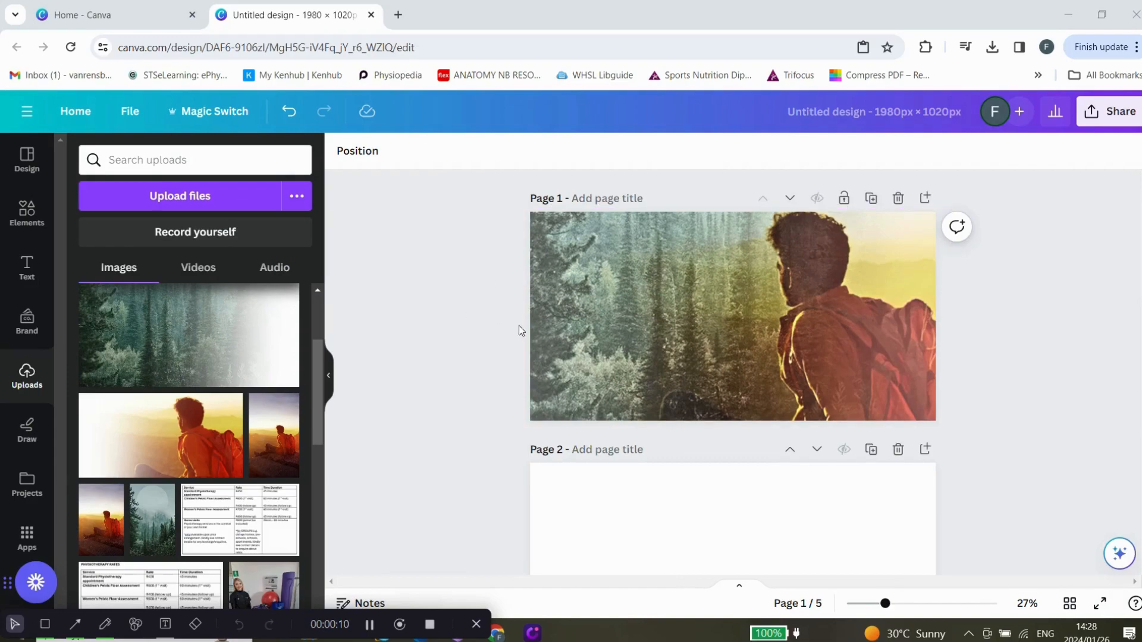
Step: Examine the custom size settings on the home page and return to the open untitled design
{"action": "left_click", "coordinate": [95, 5]}
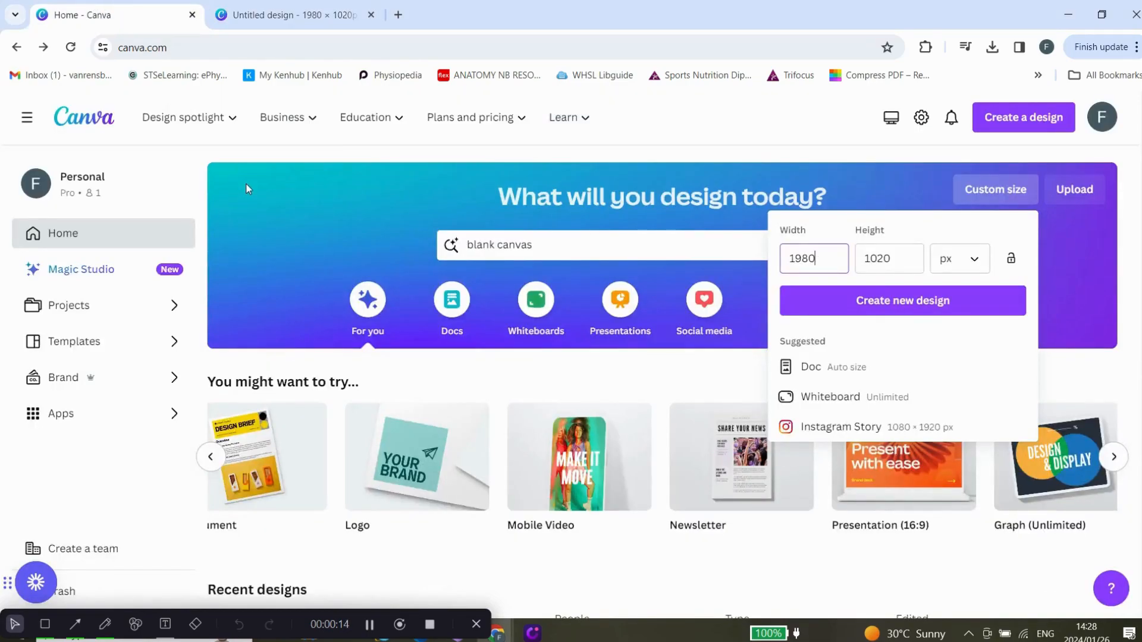
{"action": "scroll", "coordinate": [2, 221], "scroll_direction": "down", "scroll_amount": 5}
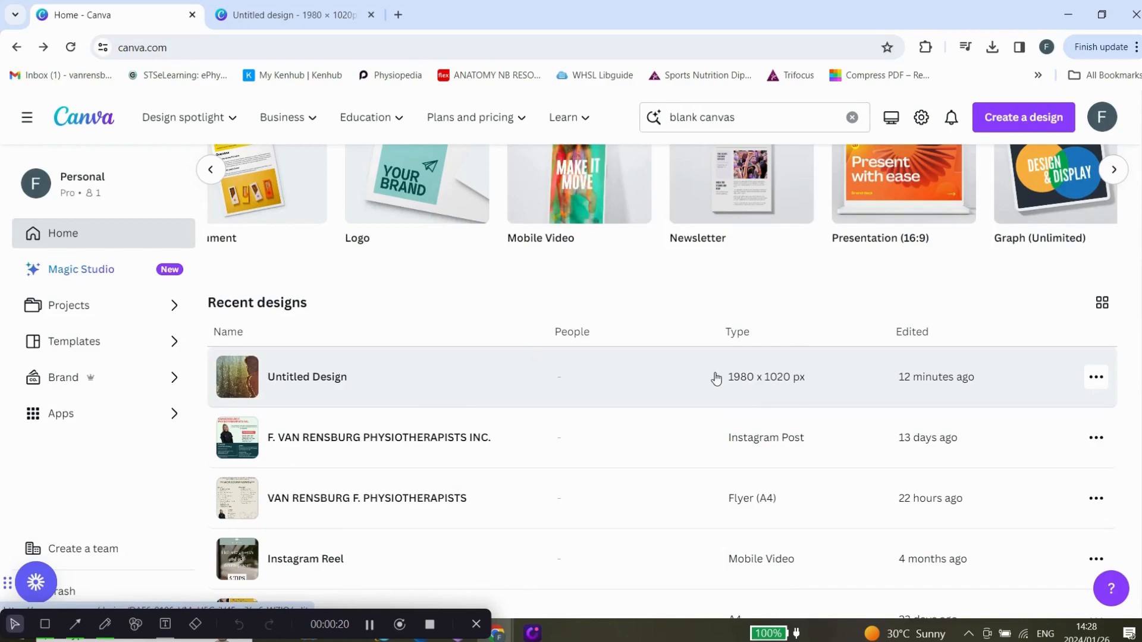
{"action": "scroll", "coordinate": [2, 178], "scroll_direction": "up", "scroll_amount": 5}
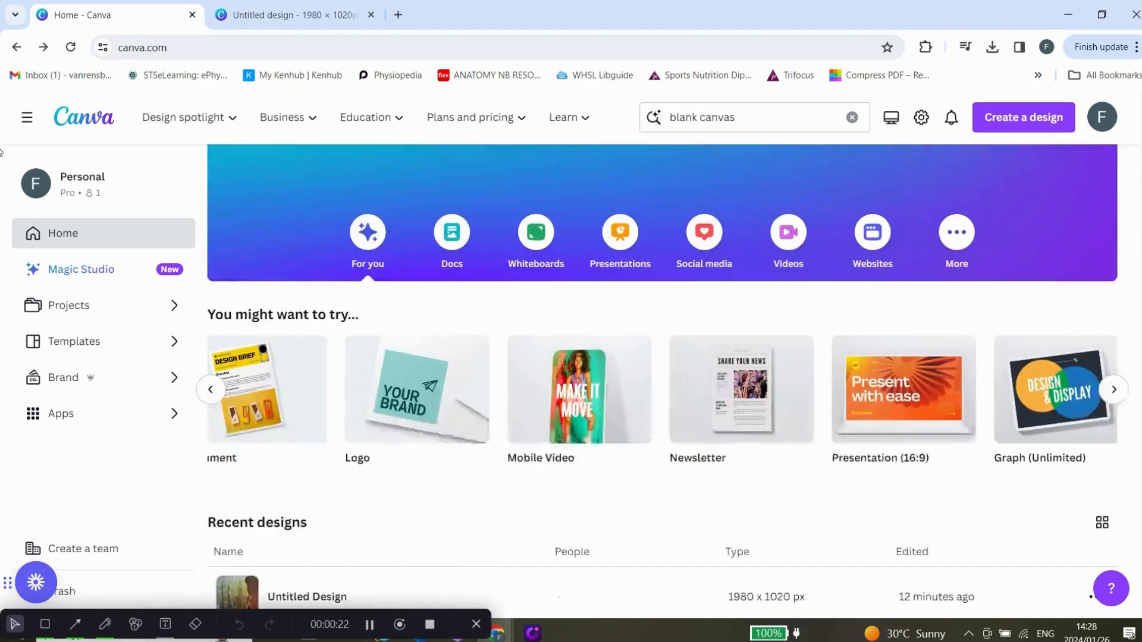
{"action": "left_click", "coordinate": [1002, 201]}
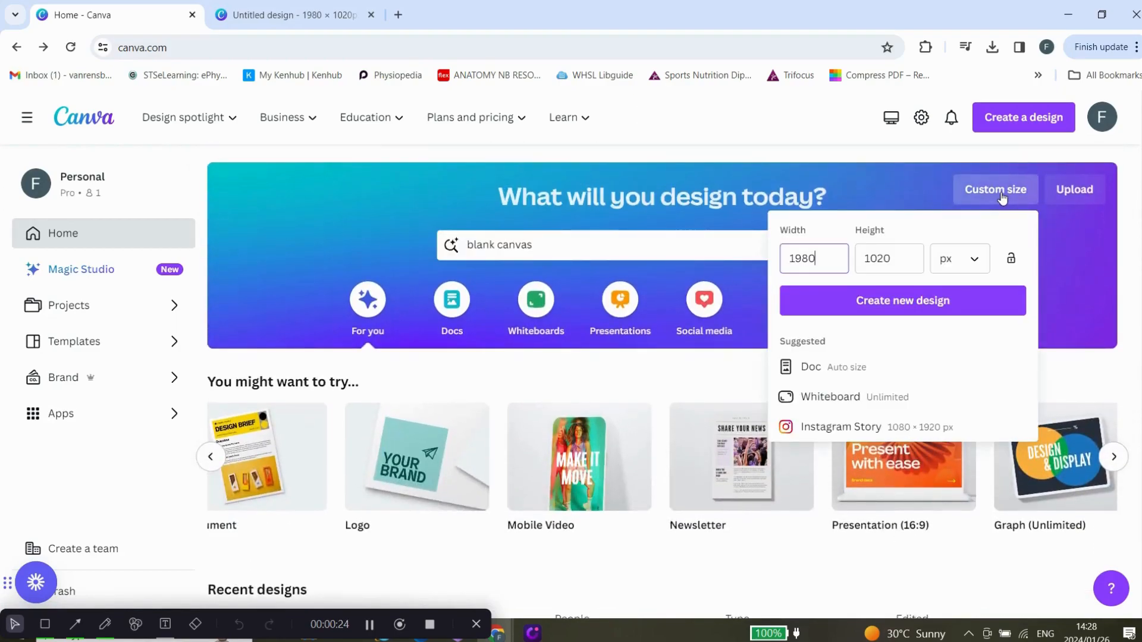
{"action": "left_click", "coordinate": [891, 257]}
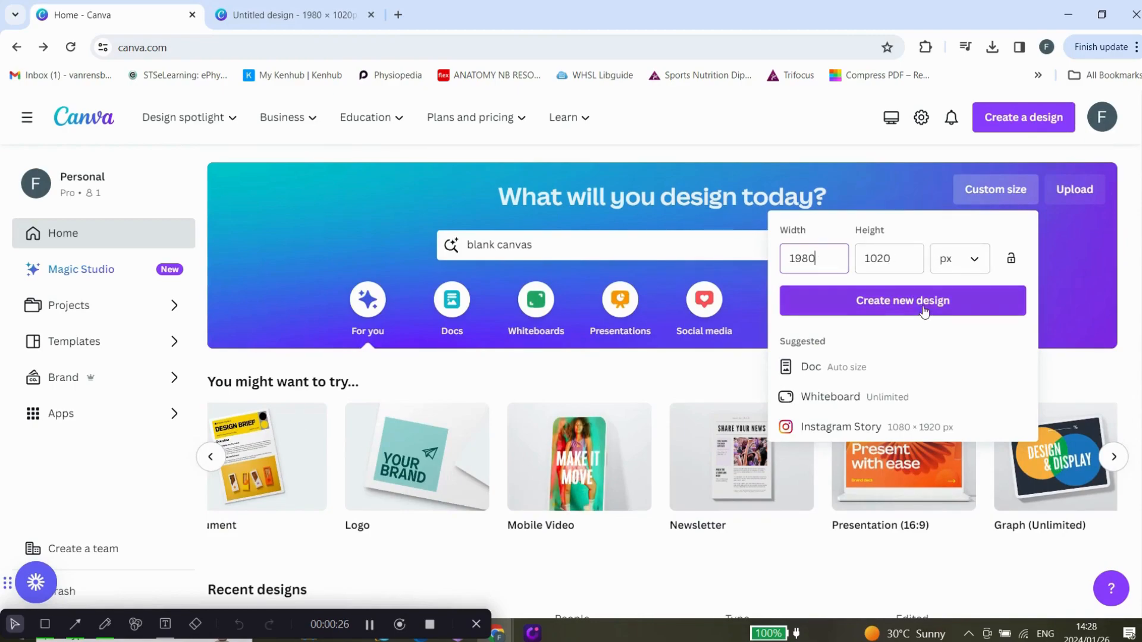
{"action": "left_click", "coordinate": [275, 5]}
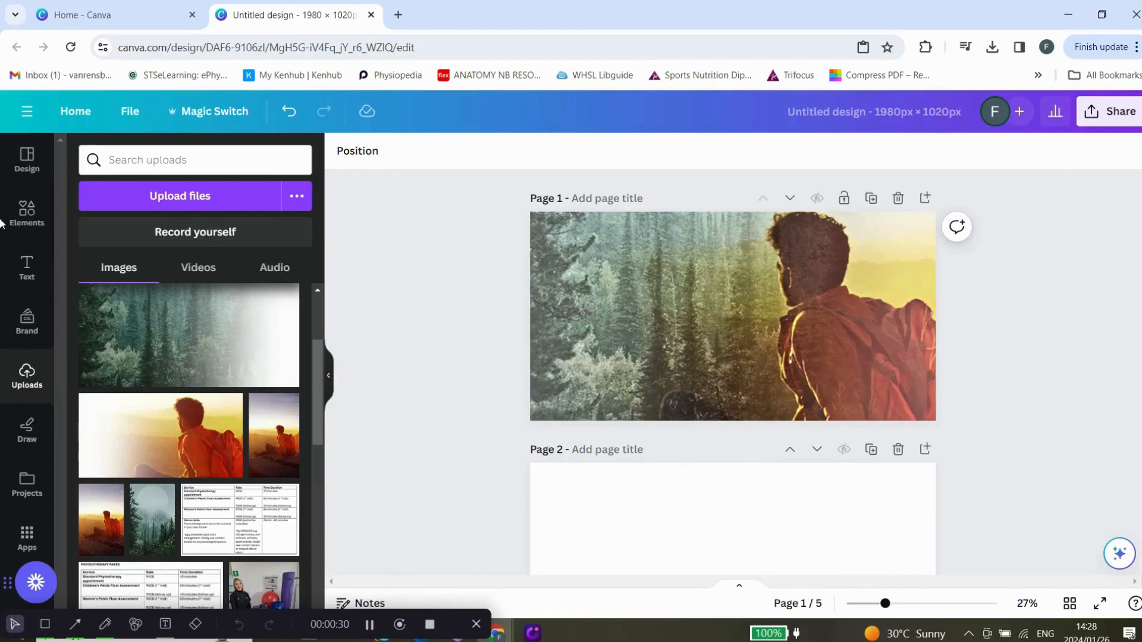
Step: Place the uploaded photo of the seated hiker on page 2, enlarging and positioning it so it fills the page with the hiker on the right
{"action": "scroll", "coordinate": [401, 328], "scroll_direction": "down", "scroll_amount": 5}
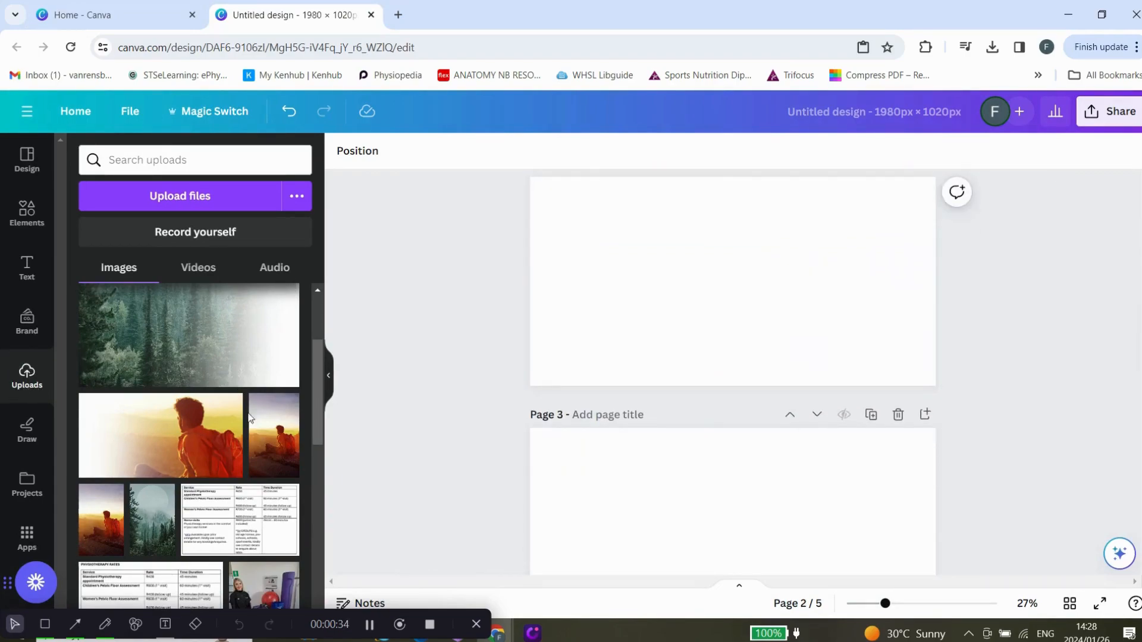
{"action": "left_click", "coordinate": [99, 526]}
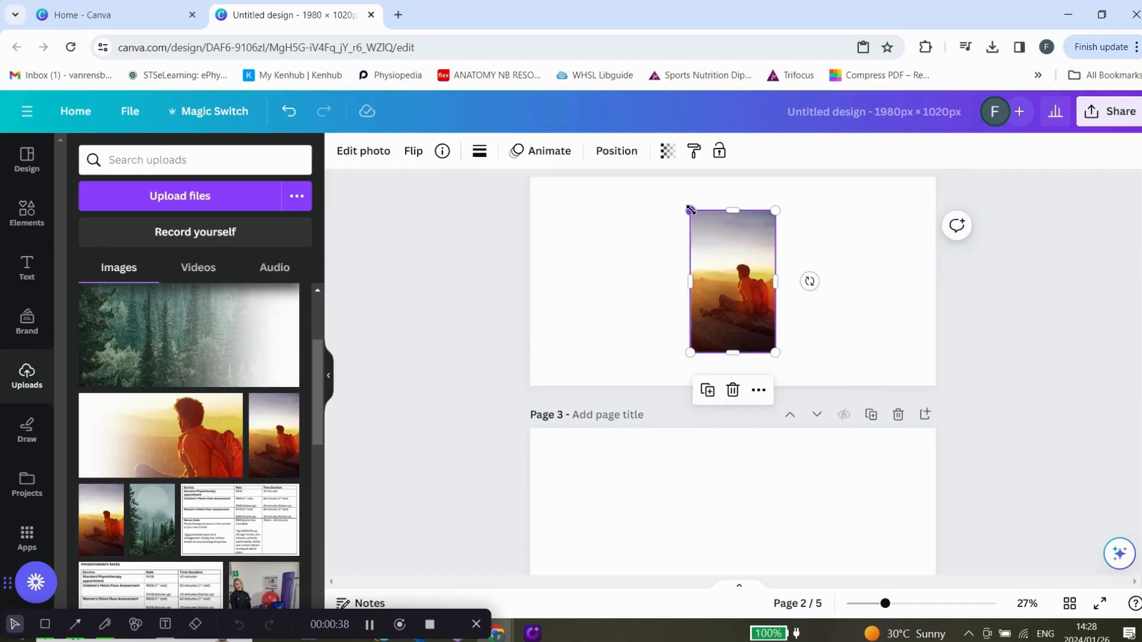
{"action": "left_click_drag", "start_coordinate": [474, 179], "coordinate": [393, 146]}
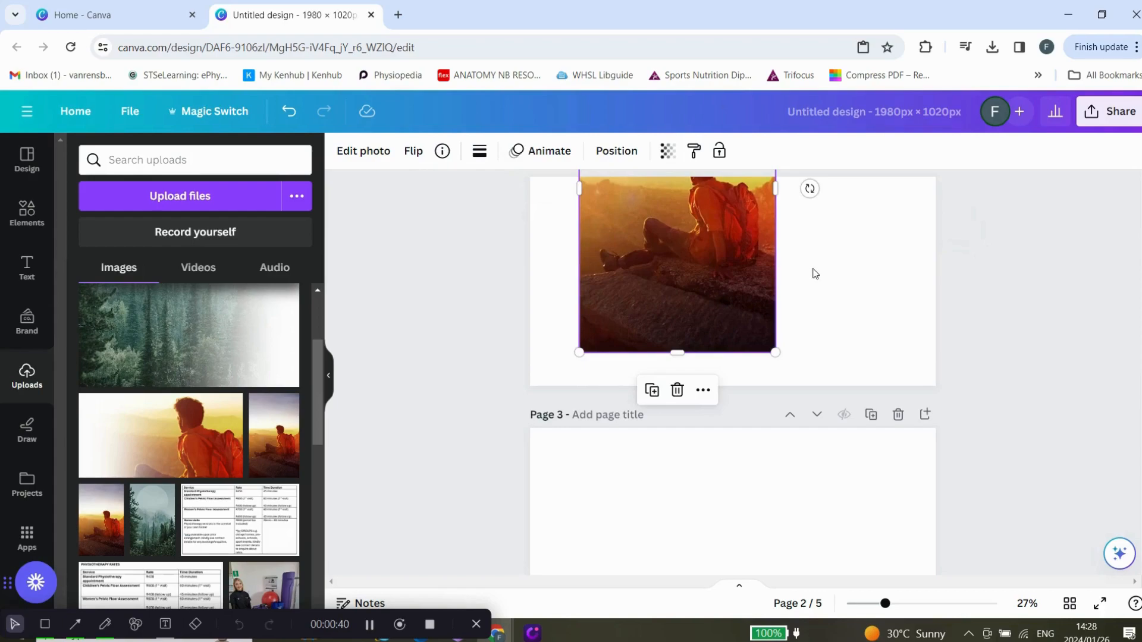
{"action": "left_click_drag", "start_coordinate": [776, 188], "coordinate": [1036, 246]}
{"action": "left_click_drag", "start_coordinate": [871, 253], "coordinate": [815, 344]}
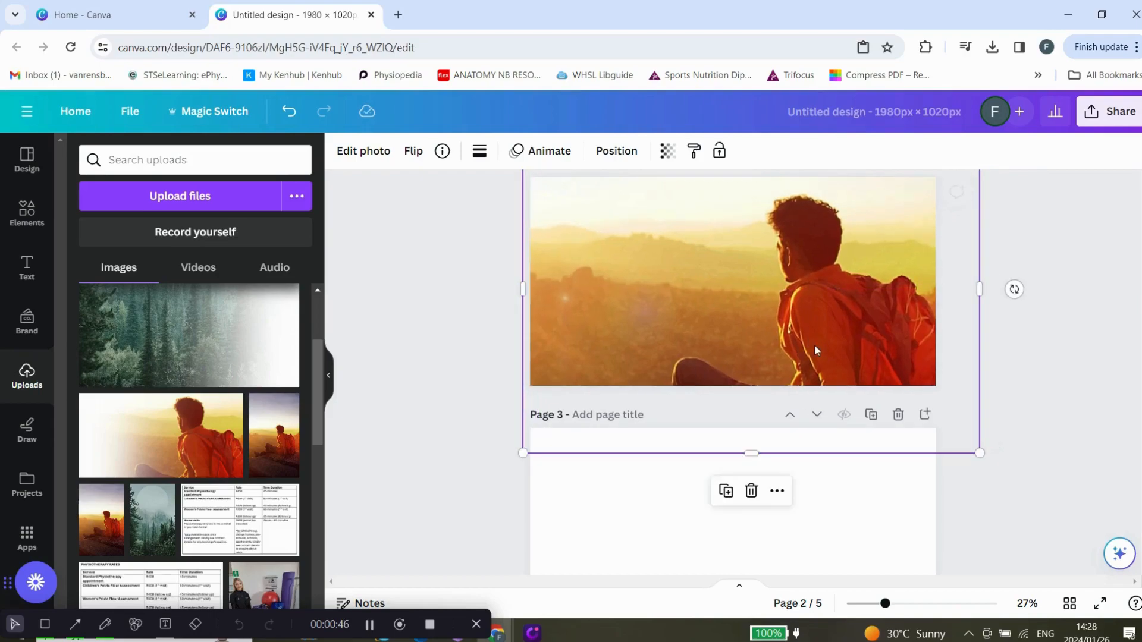
{"action": "left_click", "coordinate": [420, 277]}
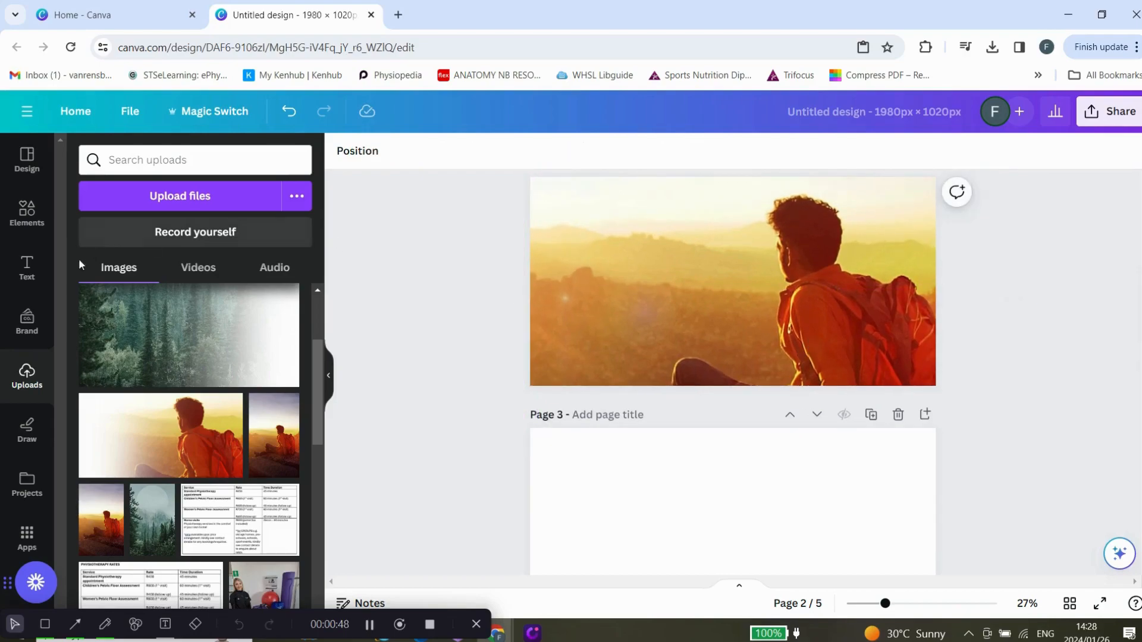
Step: Add the white left-to-right fading gradient graphic to page 2, enlarged to cover the photo and aligned with the page's left edge
{"action": "left_click", "coordinate": [27, 214]}
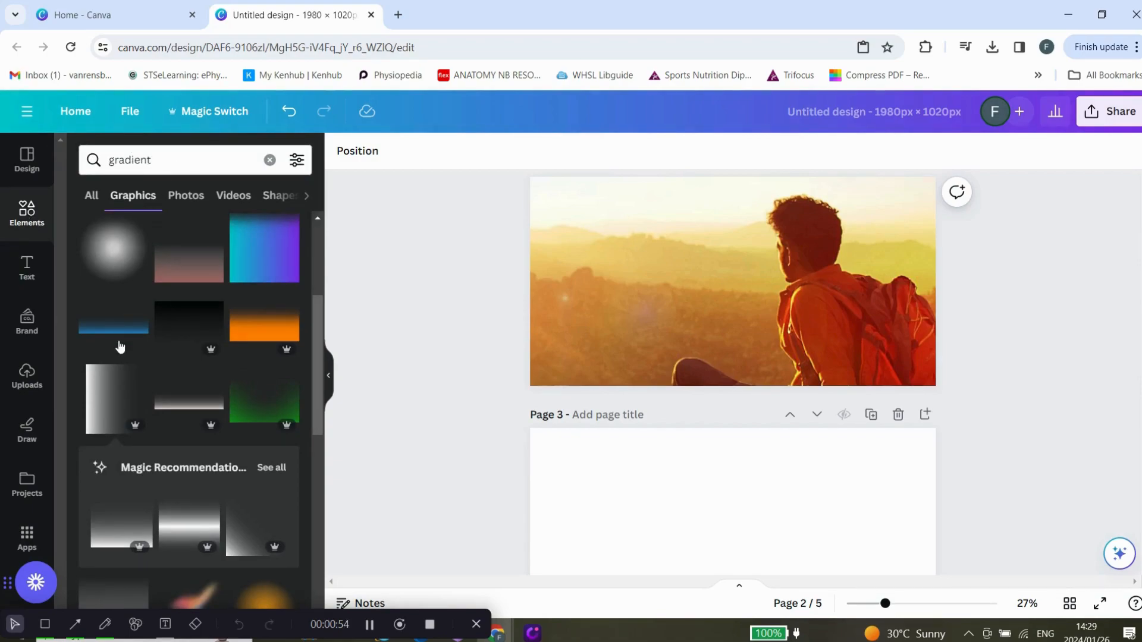
{"action": "left_click", "coordinate": [117, 399]}
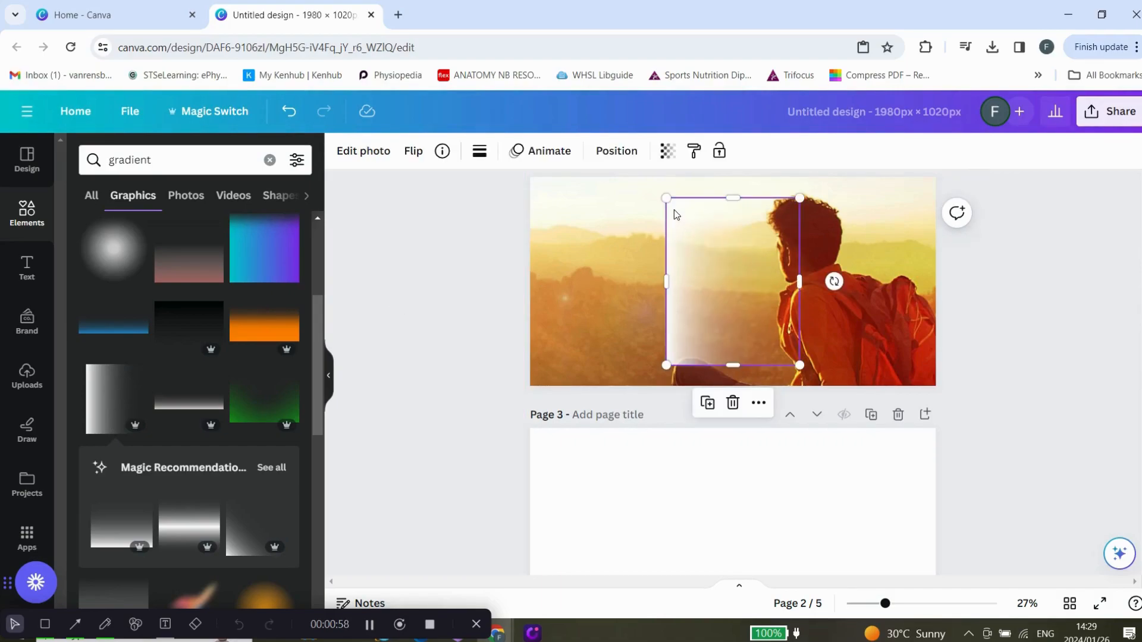
{"action": "left_click_drag", "start_coordinate": [466, 139], "coordinate": [422, 117]}
{"action": "left_click_drag", "start_coordinate": [799, 196], "coordinate": [1016, 225]}
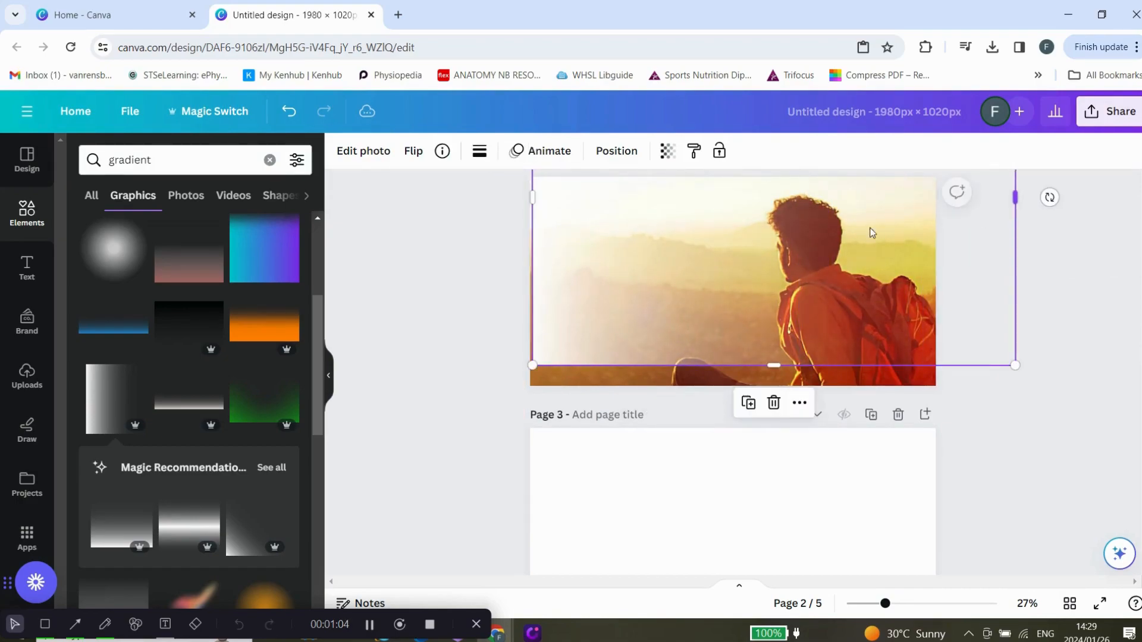
{"action": "left_click_drag", "start_coordinate": [844, 238], "coordinate": [843, 272]}
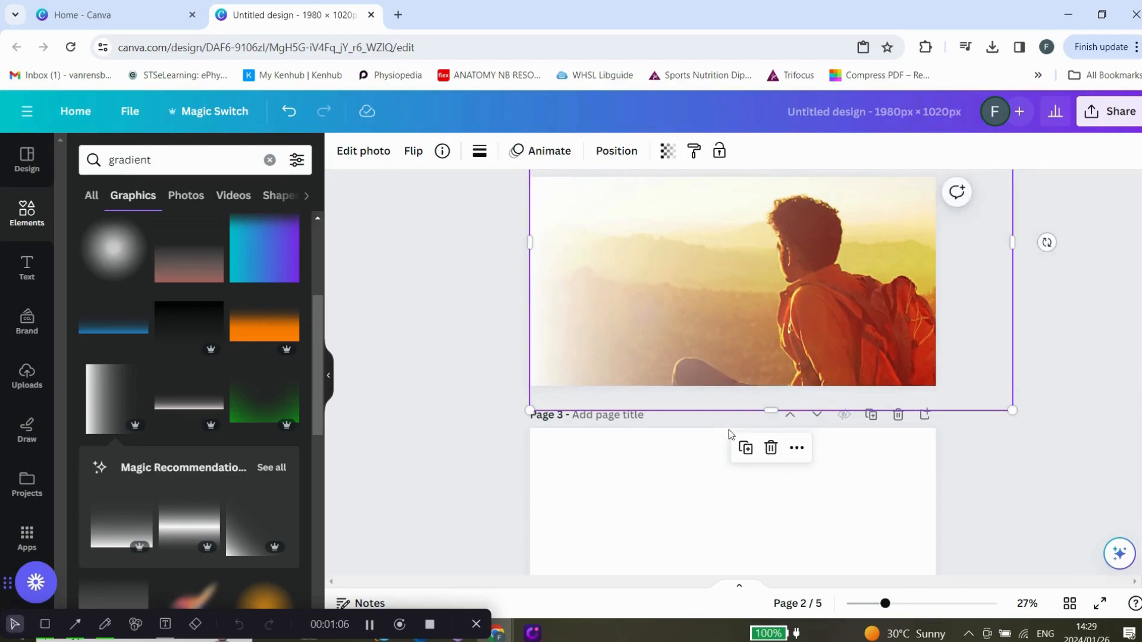
Step: Duplicate the white gradient overlay on page 2 twice to strengthen the fade
{"action": "left_click", "coordinate": [746, 450]}
{"action": "left_click", "coordinate": [747, 452]}
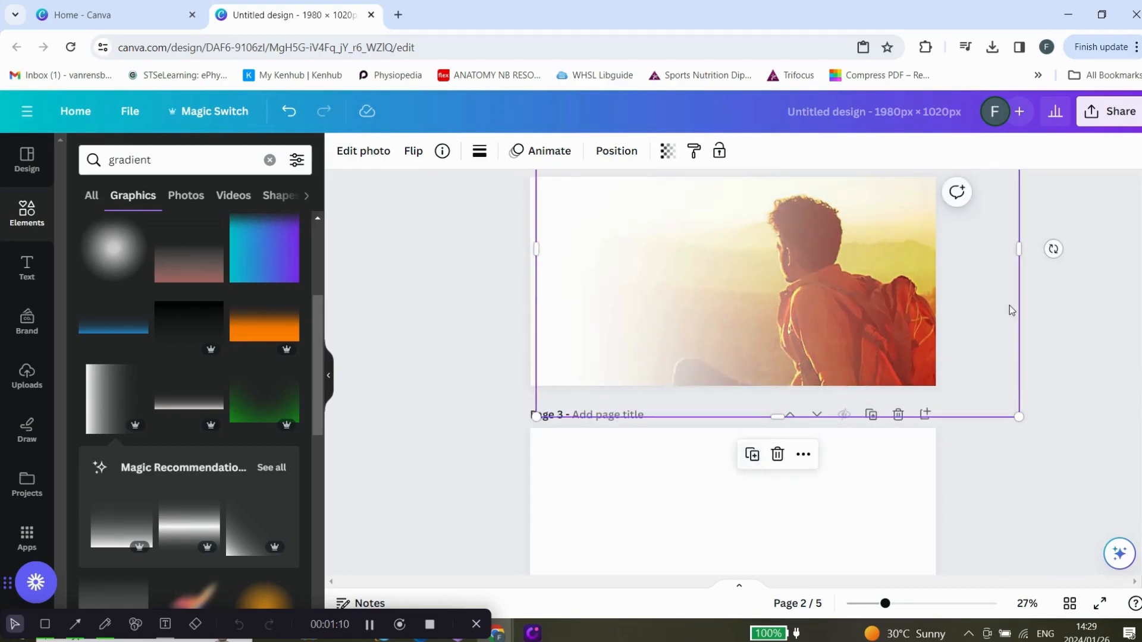
{"action": "left_click", "coordinate": [1062, 277]}
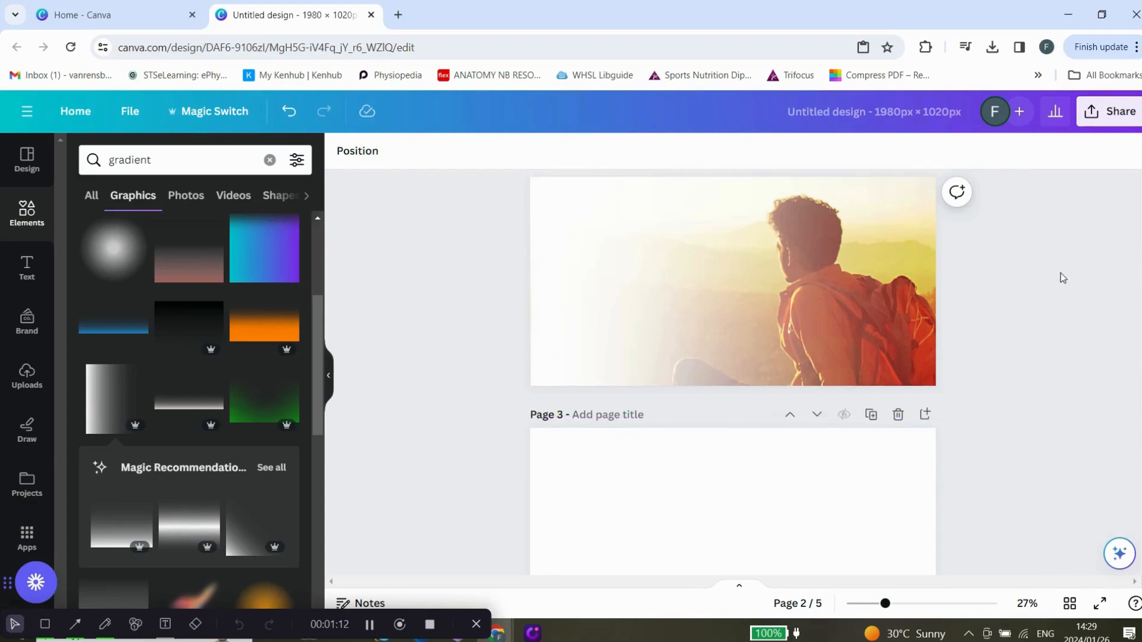
Step: Place the uploaded misty forest photo on page 3, enlarging and positioning it so it fills the whole page
{"action": "scroll", "coordinate": [731, 357], "scroll_direction": "down", "scroll_amount": 3}
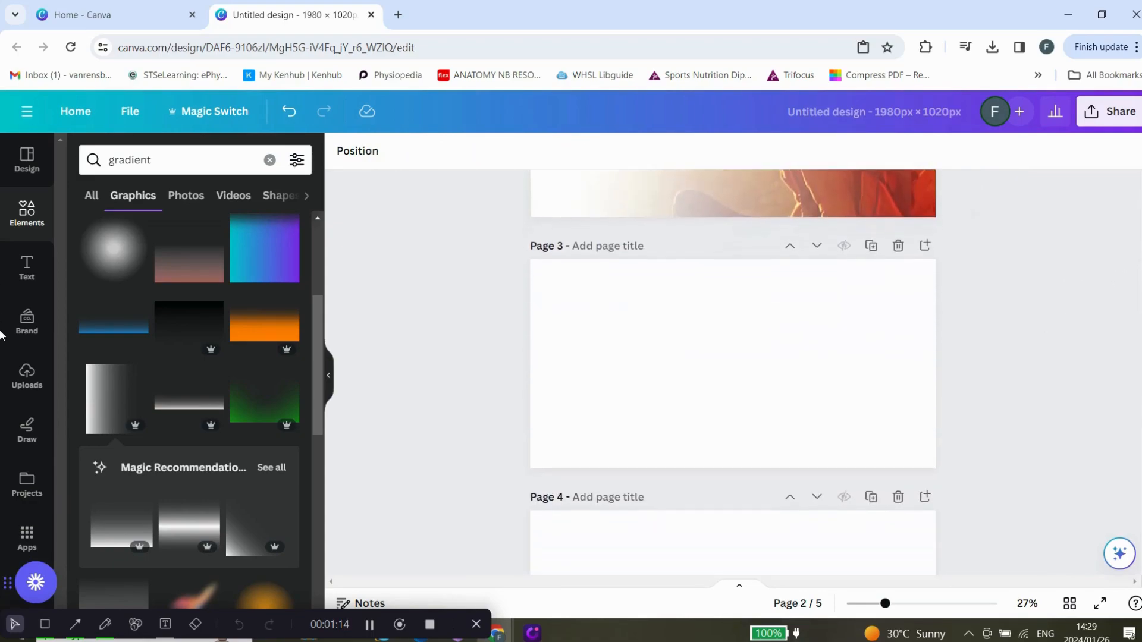
{"action": "left_click", "coordinate": [719, 337]}
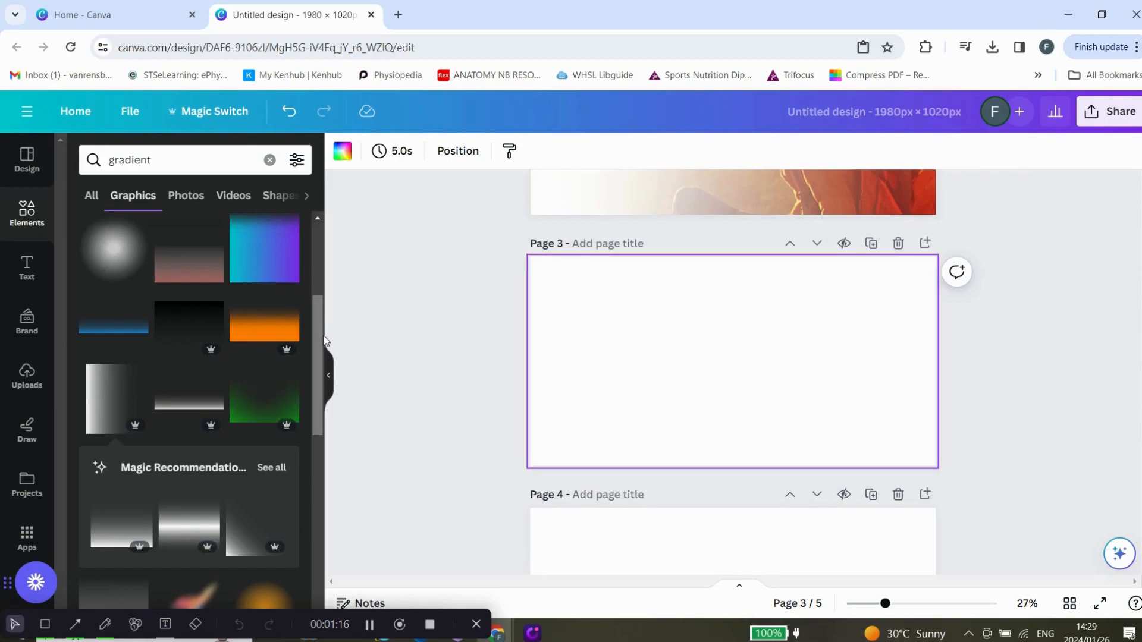
{"action": "left_click", "coordinate": [28, 380]}
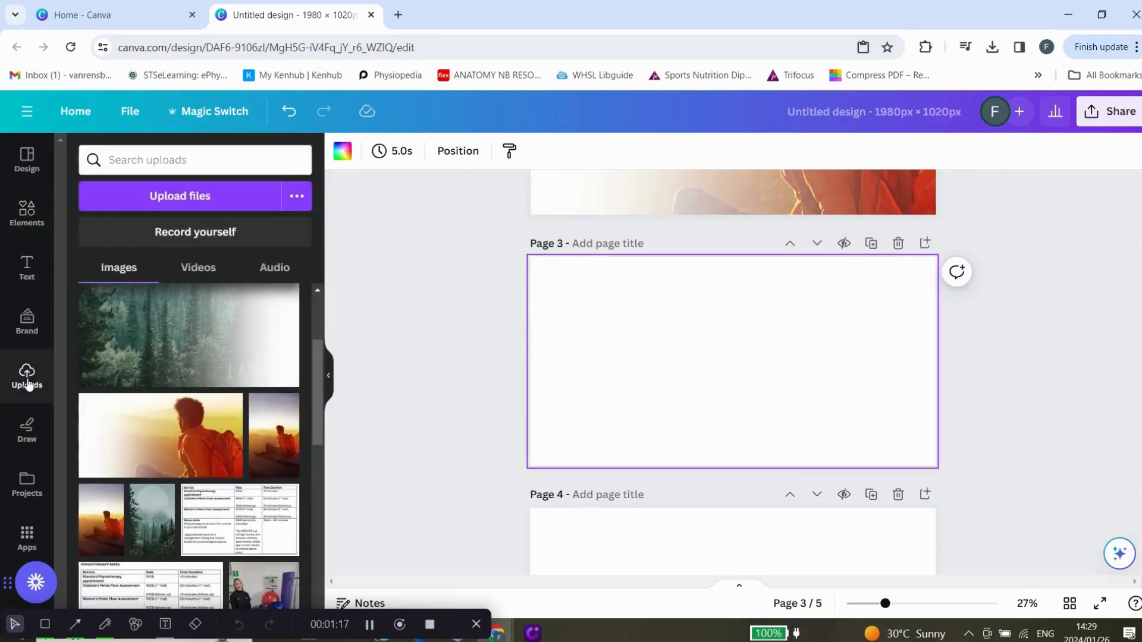
{"action": "left_click", "coordinate": [153, 523]}
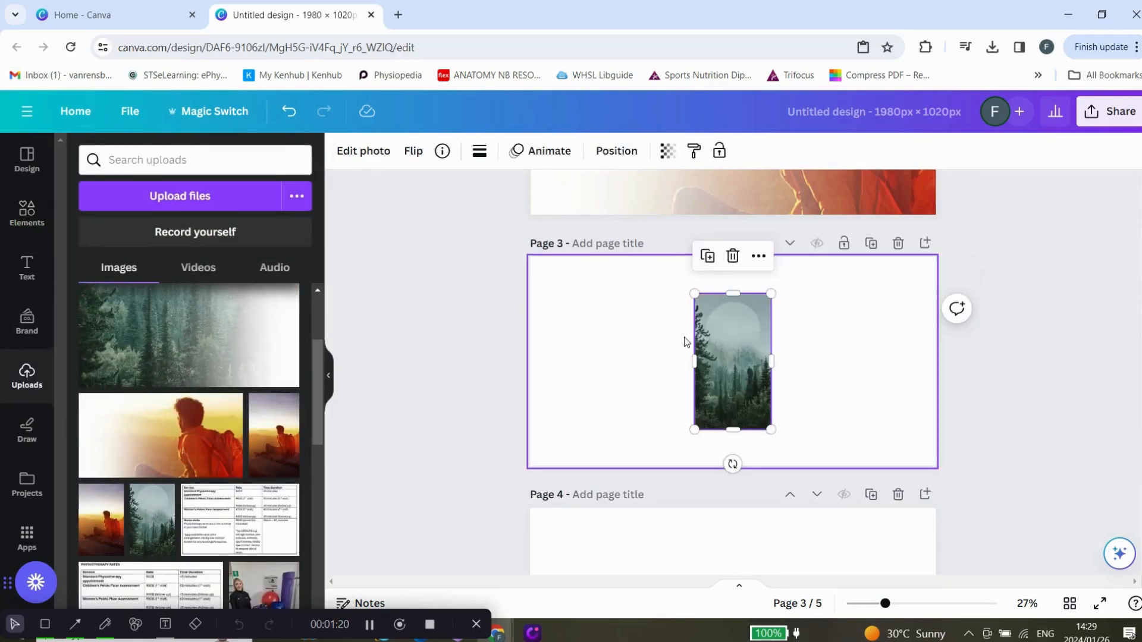
{"action": "left_click_drag", "start_coordinate": [695, 293], "coordinate": [493, 209]}
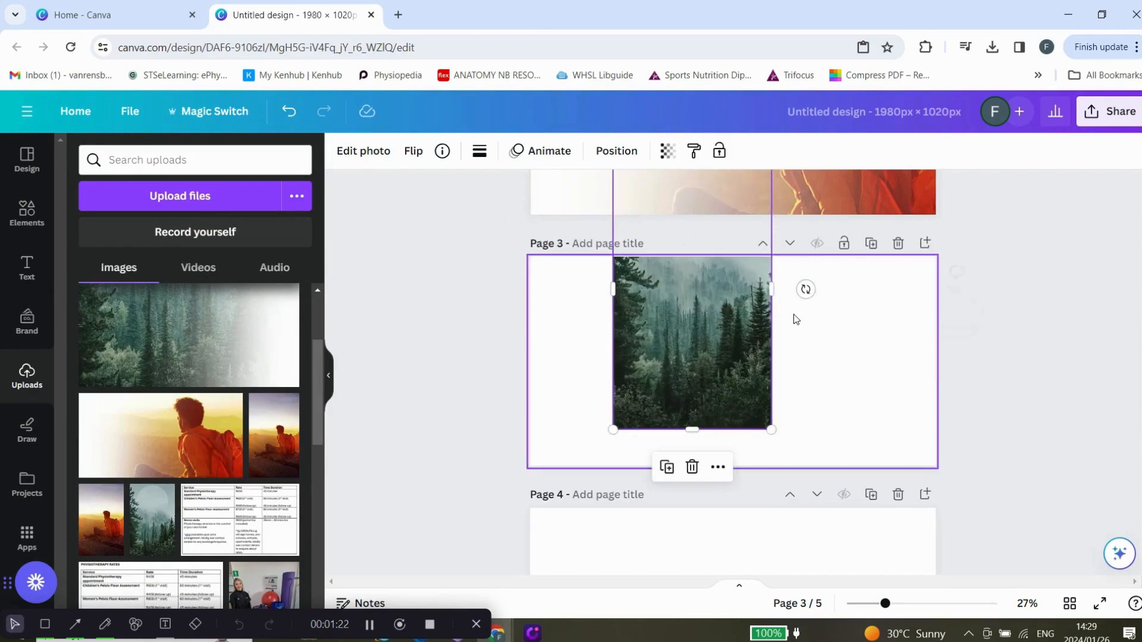
{"action": "left_click_drag", "start_coordinate": [981, 347], "coordinate": [1041, 361]}
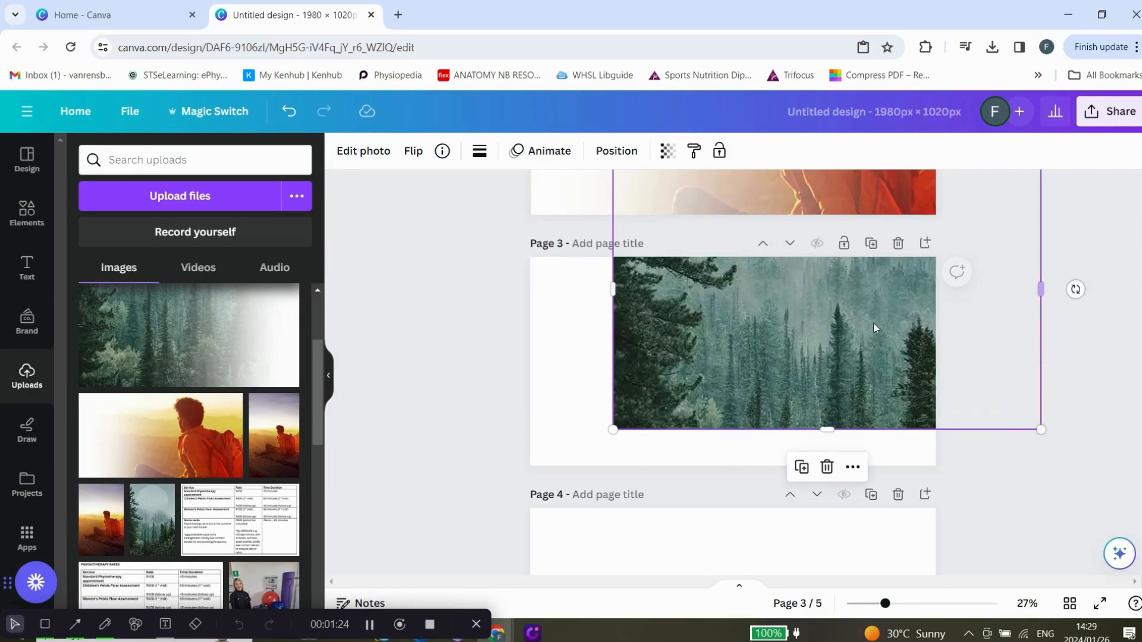
{"action": "left_click_drag", "start_coordinate": [829, 334], "coordinate": [773, 366]}
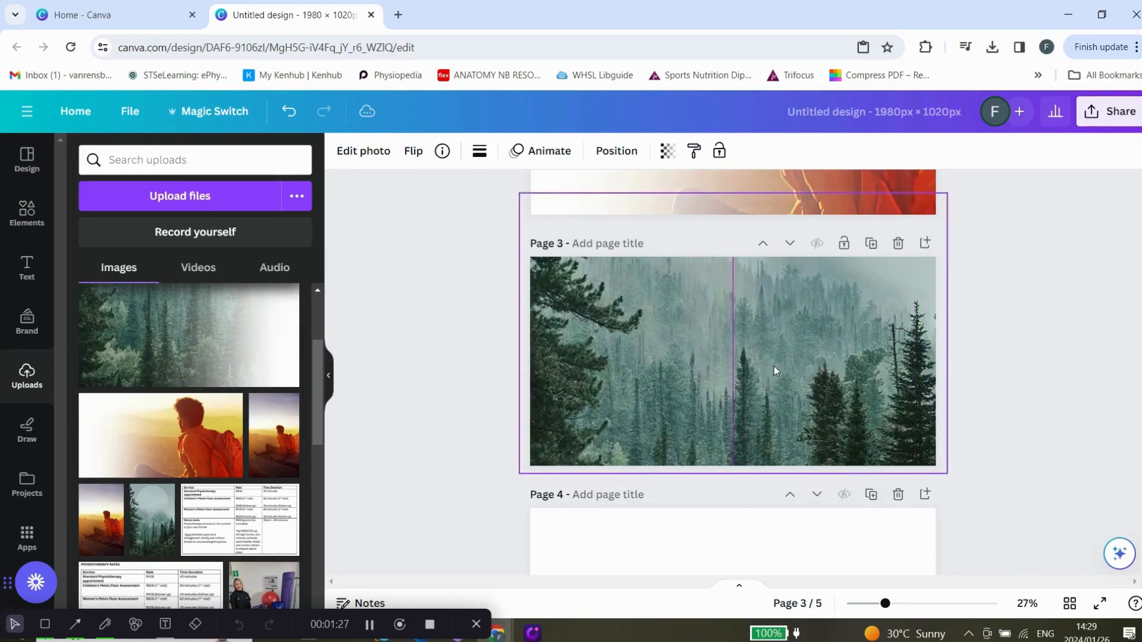
{"action": "left_click", "coordinate": [1070, 235]}
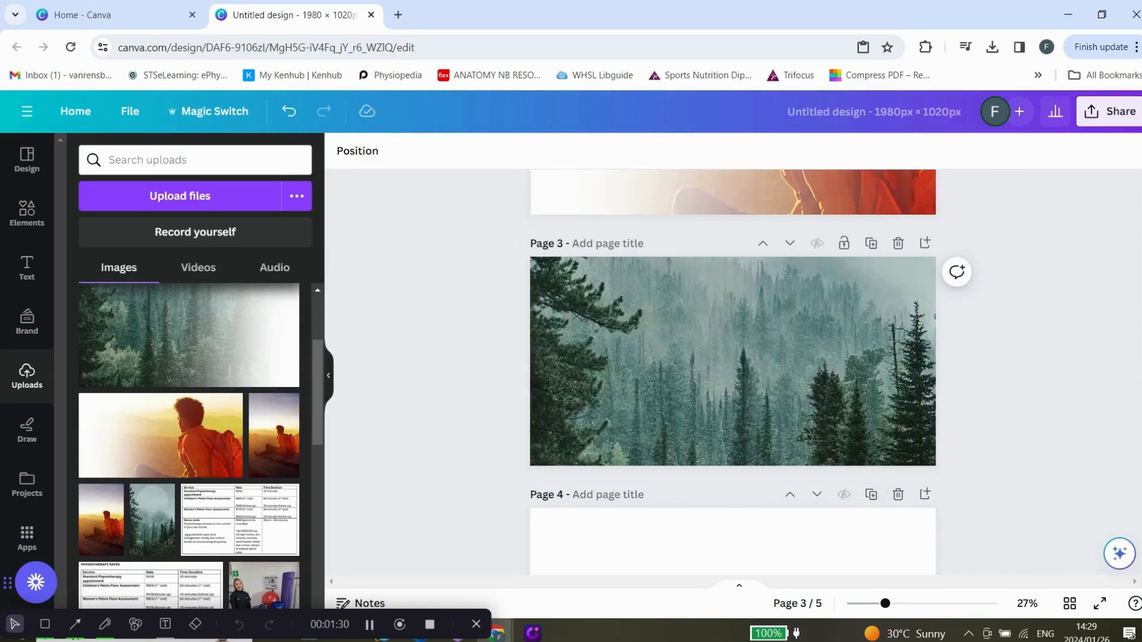
Step: Copy the two duplicated gradient overlays from page 2 and paste them over the forest photo on page 3
{"action": "scroll", "coordinate": [561, 260], "scroll_direction": "up", "scroll_amount": 3}
{"action": "left_click_drag", "start_coordinate": [470, 235], "coordinate": [679, 288]}
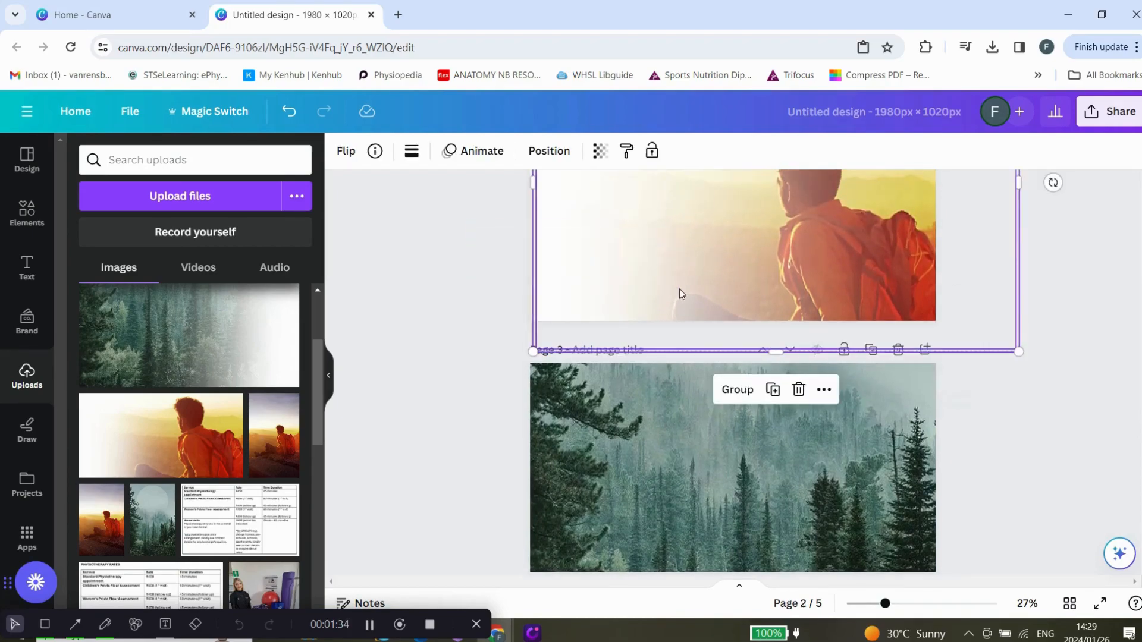
{"action": "left_click", "coordinate": [824, 390]}
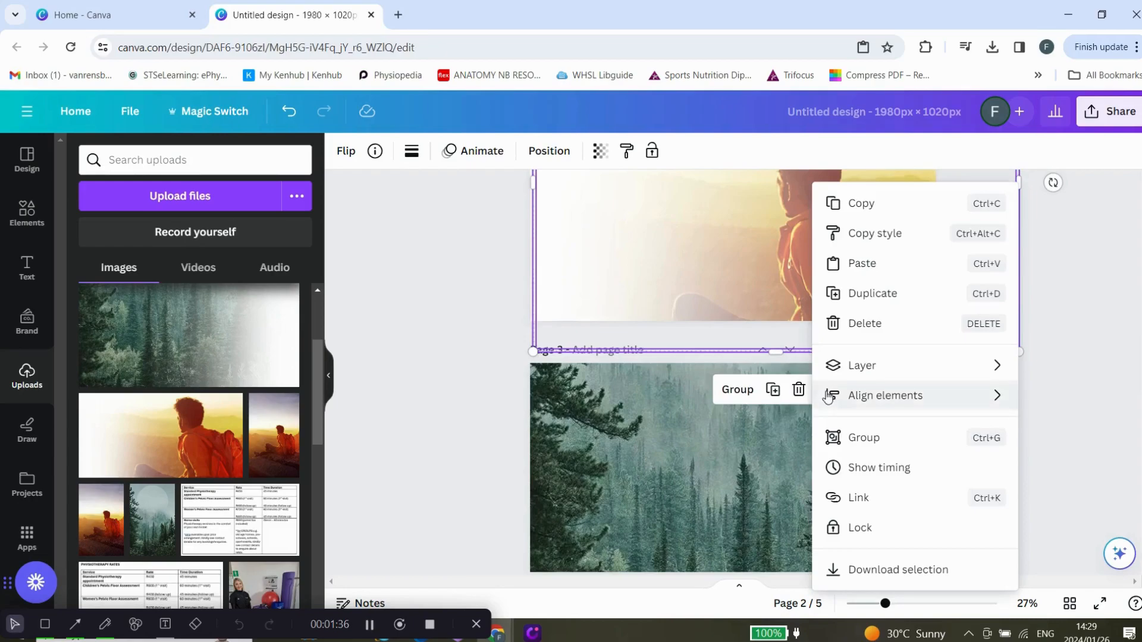
{"action": "left_click", "coordinate": [863, 204]}
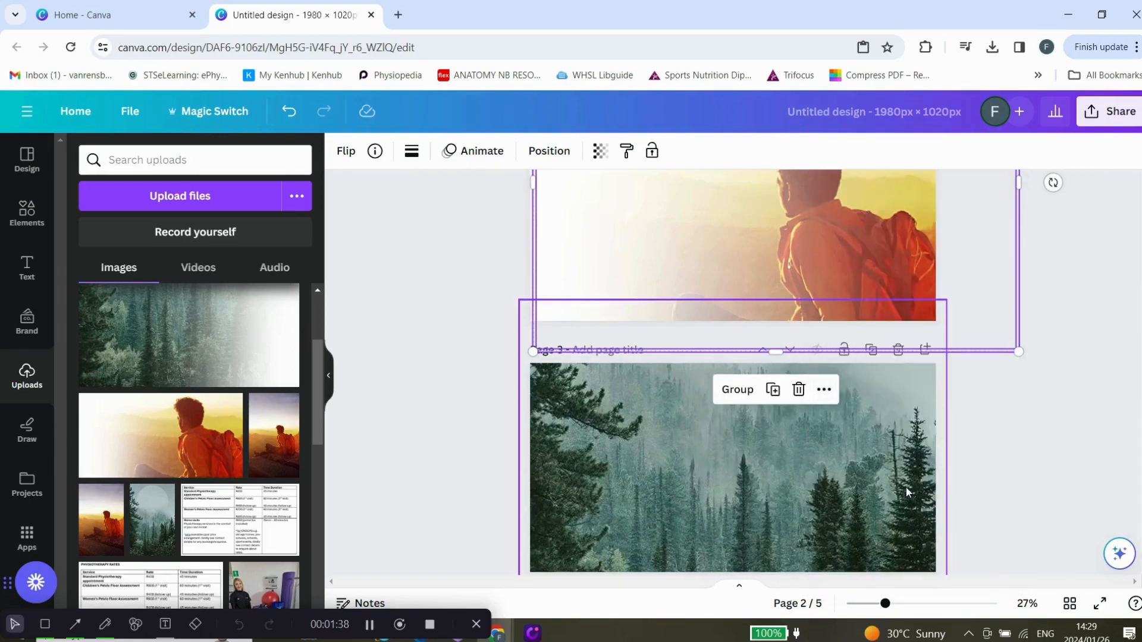
{"action": "left_click", "coordinate": [894, 452]}
{"action": "right_click", "coordinate": [894, 452]}
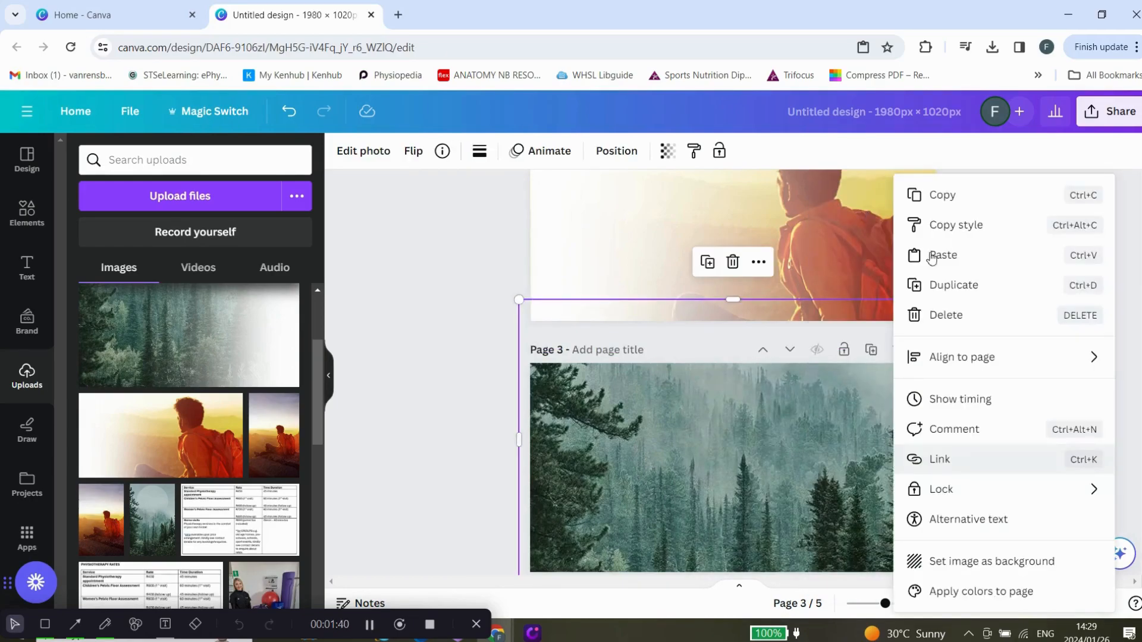
{"action": "left_click", "coordinate": [950, 254]}
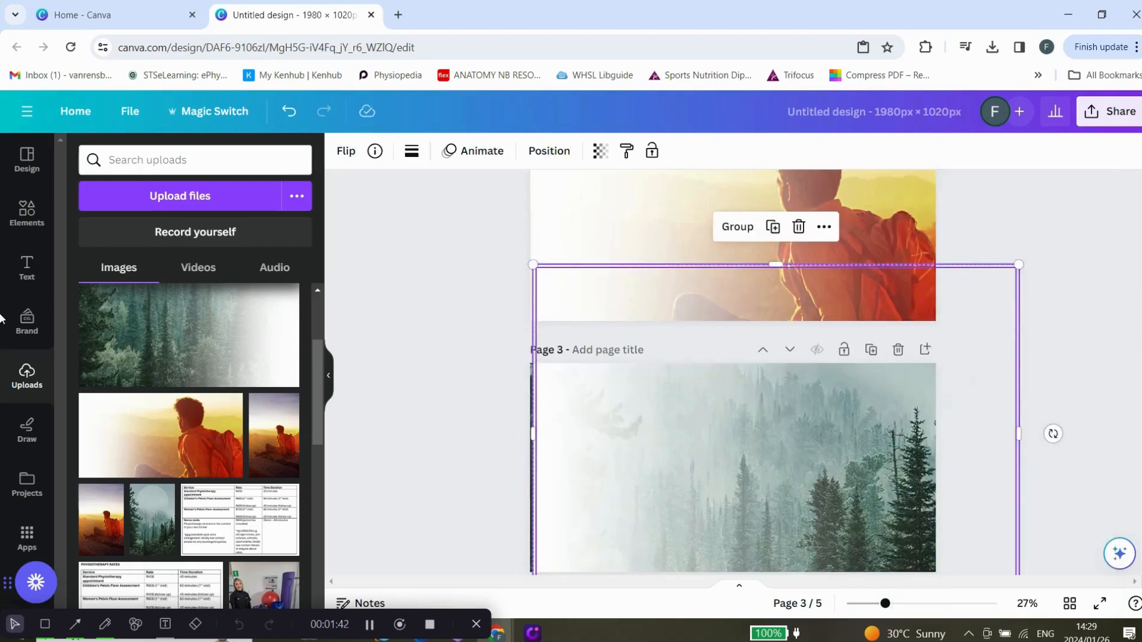
{"action": "scroll", "coordinate": [732, 371], "scroll_direction": "down", "scroll_amount": 1}
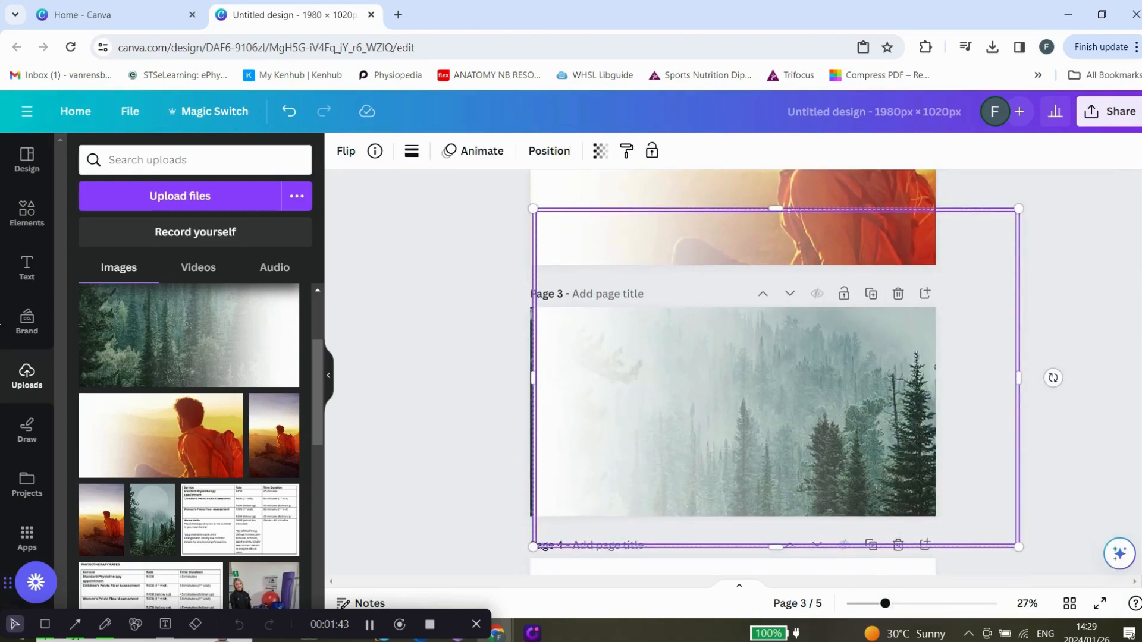
Step: Try rotating the top gradient overlay on page 3, and delete both pasted overlays from the forest photo
{"action": "left_click", "coordinate": [1000, 360]}
{"action": "left_click", "coordinate": [971, 367]}
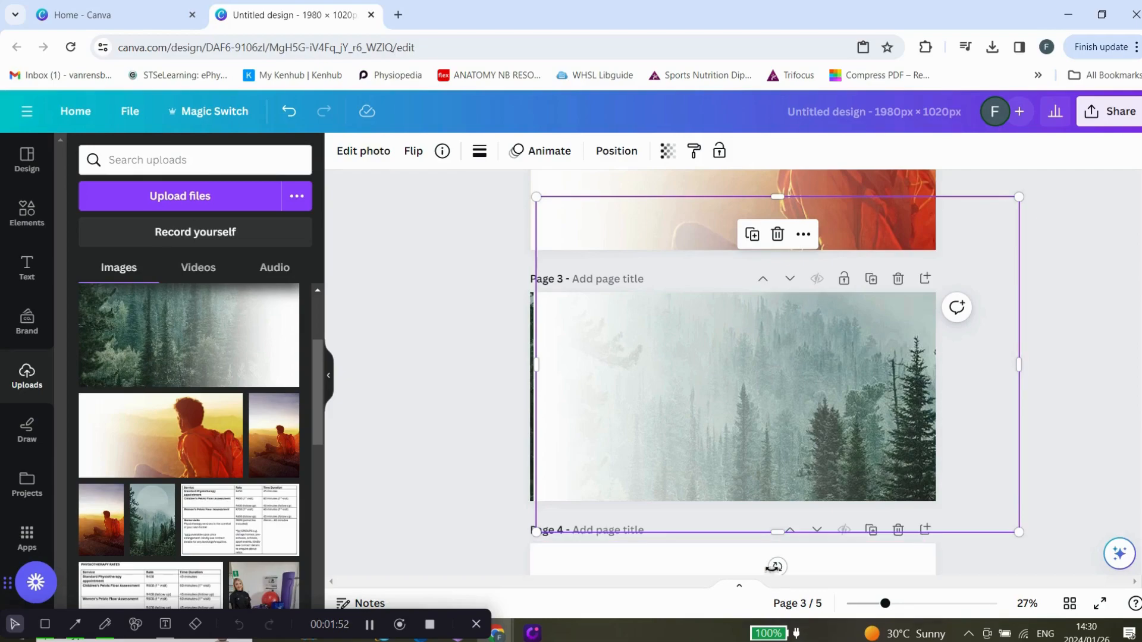
{"action": "left_click_drag", "start_coordinate": [778, 566], "coordinate": [753, 565]}
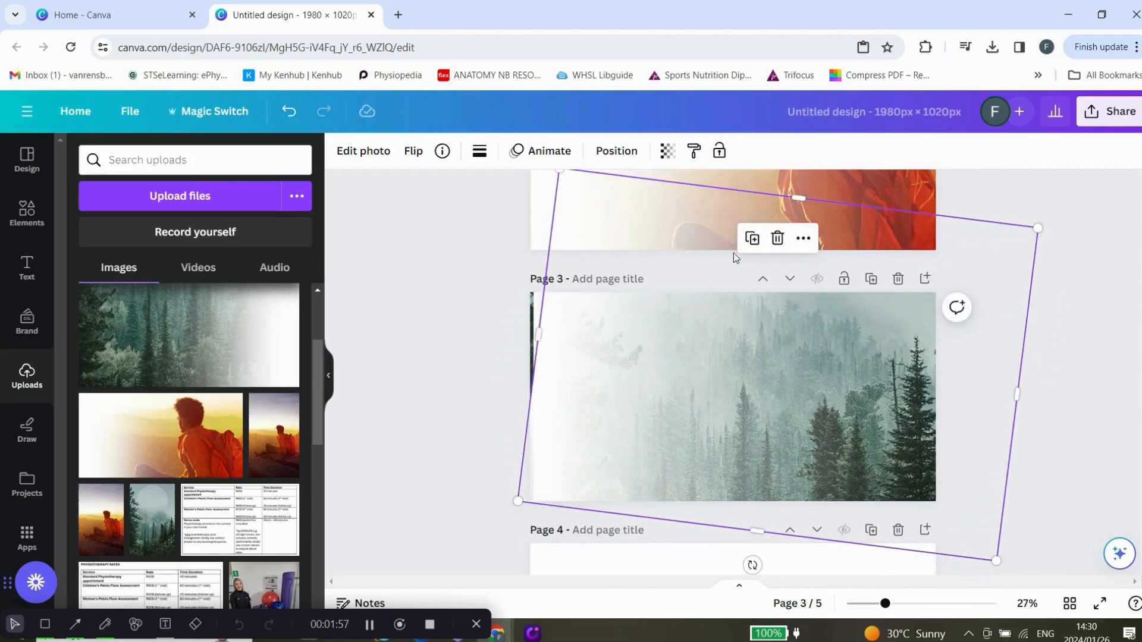
{"action": "left_click", "coordinate": [778, 238]}
{"action": "left_click", "coordinate": [648, 399]}
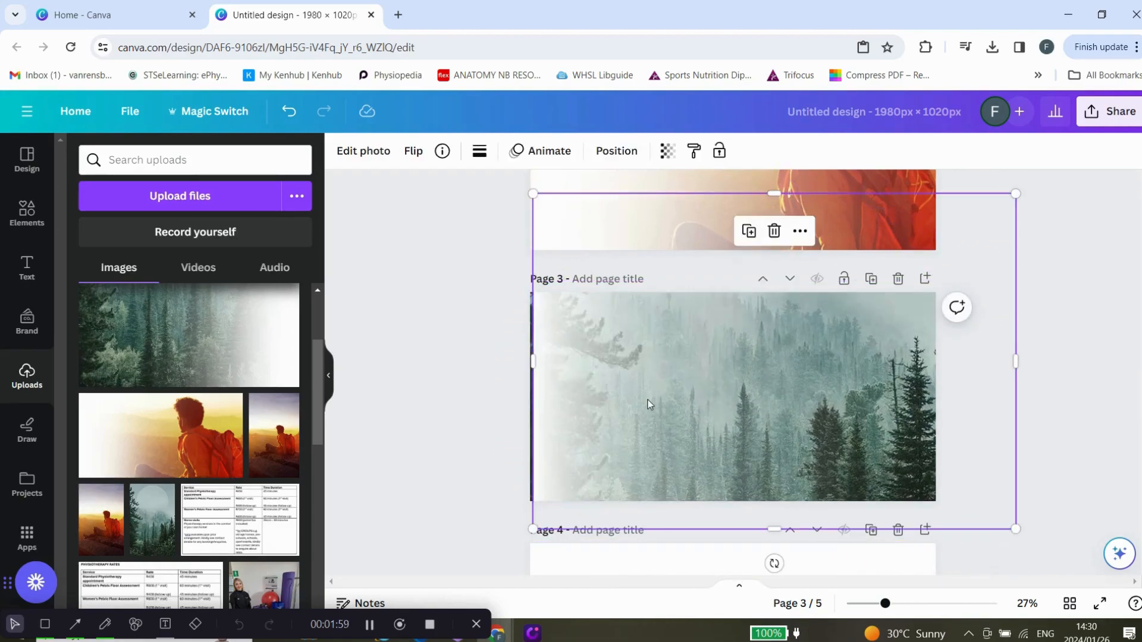
{"action": "left_click", "coordinate": [774, 231]}
Step: Paste the gradient overlays over the forest photo on page 3, rotating them half a turn so the white fade covers its right side
{"action": "right_click", "coordinate": [718, 367]}
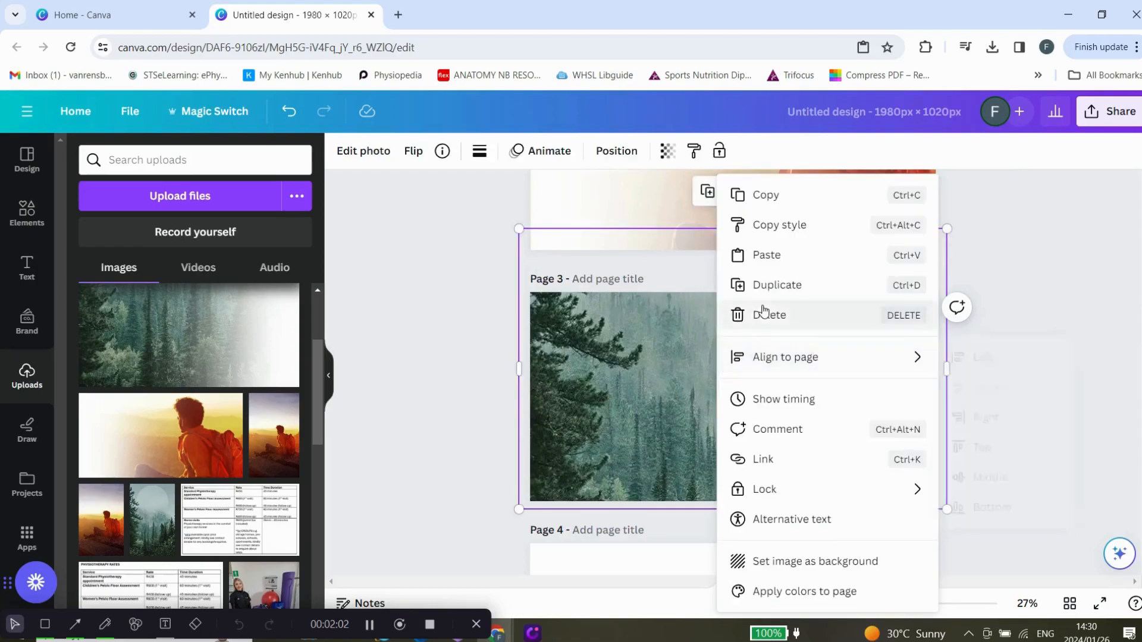
{"action": "left_click", "coordinate": [767, 255]}
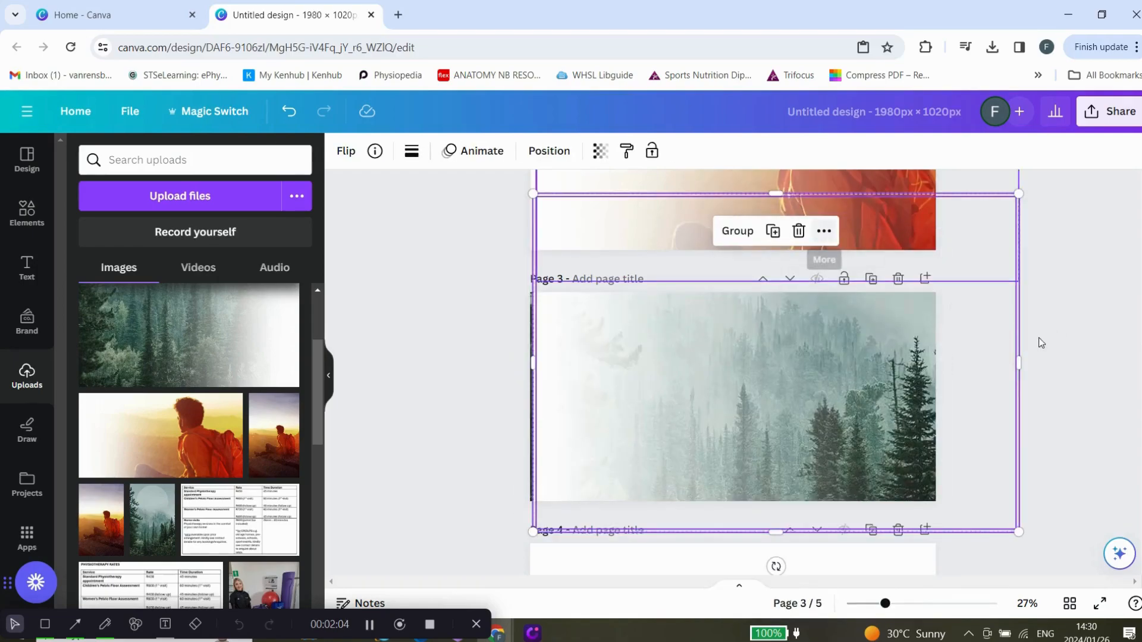
{"action": "left_click_drag", "start_coordinate": [775, 565], "coordinate": [564, 286]}
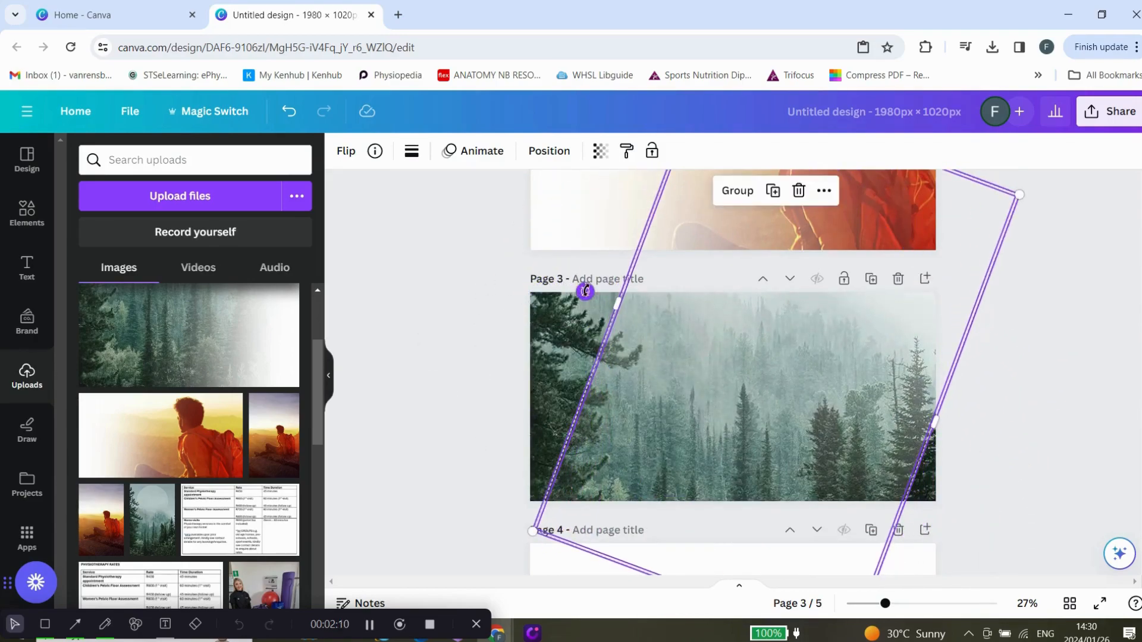
{"action": "left_click_drag", "start_coordinate": [595, 241], "coordinate": [776, 221]}
{"action": "left_click_drag", "start_coordinate": [899, 411], "coordinate": [891, 437]}
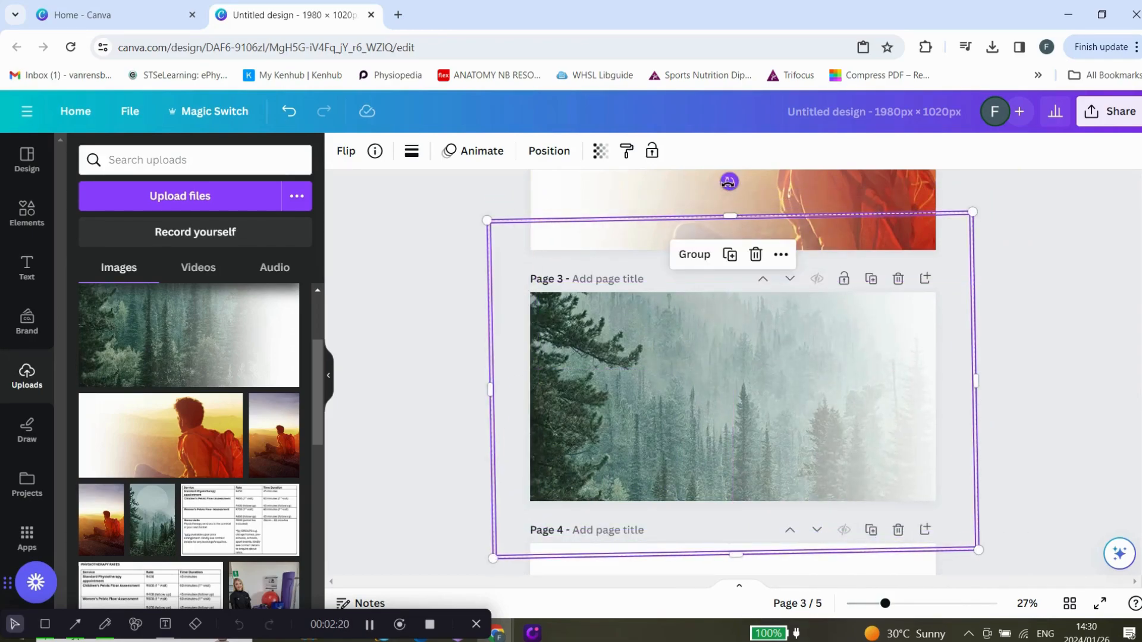
{"action": "left_click_drag", "start_coordinate": [728, 181], "coordinate": [733, 181]}
{"action": "left_click_drag", "start_coordinate": [811, 374], "coordinate": [775, 367]}
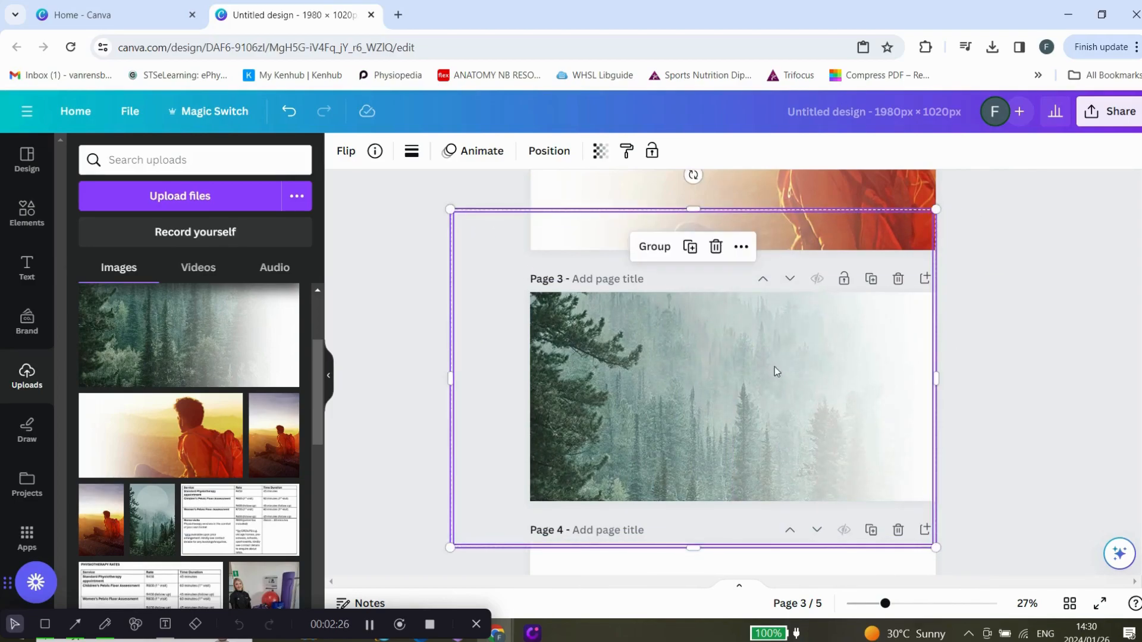
{"action": "left_click", "coordinate": [1045, 369]}
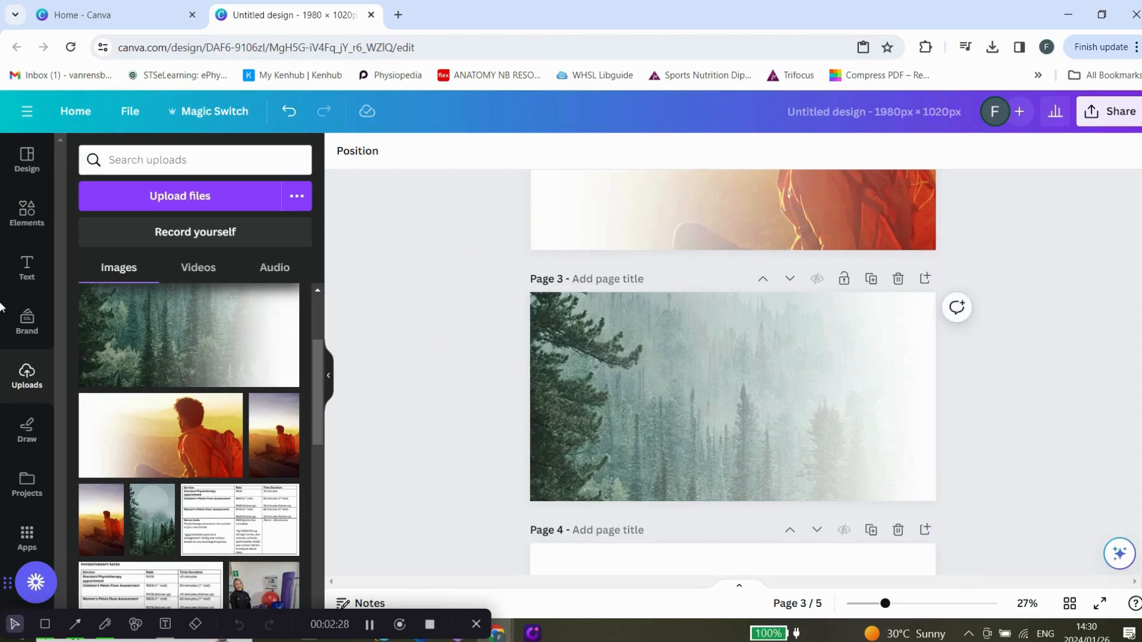
Step: Restrict the PNG download to page 3 only, and close the download options without downloading
{"action": "left_click", "coordinate": [1095, 118]}
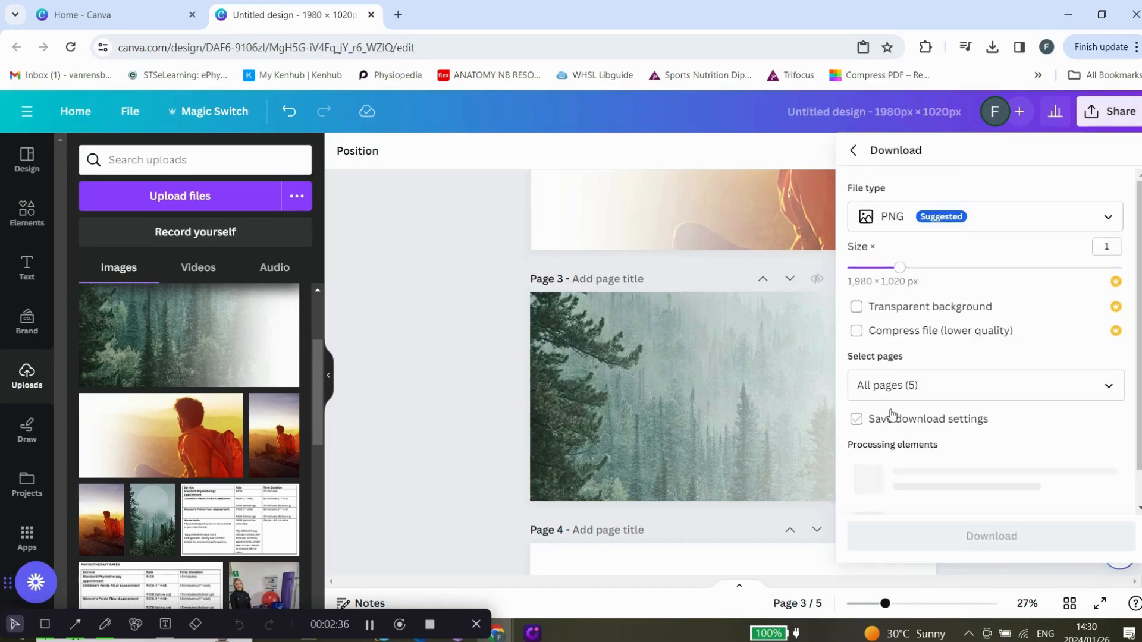
{"action": "left_click", "coordinate": [892, 385]}
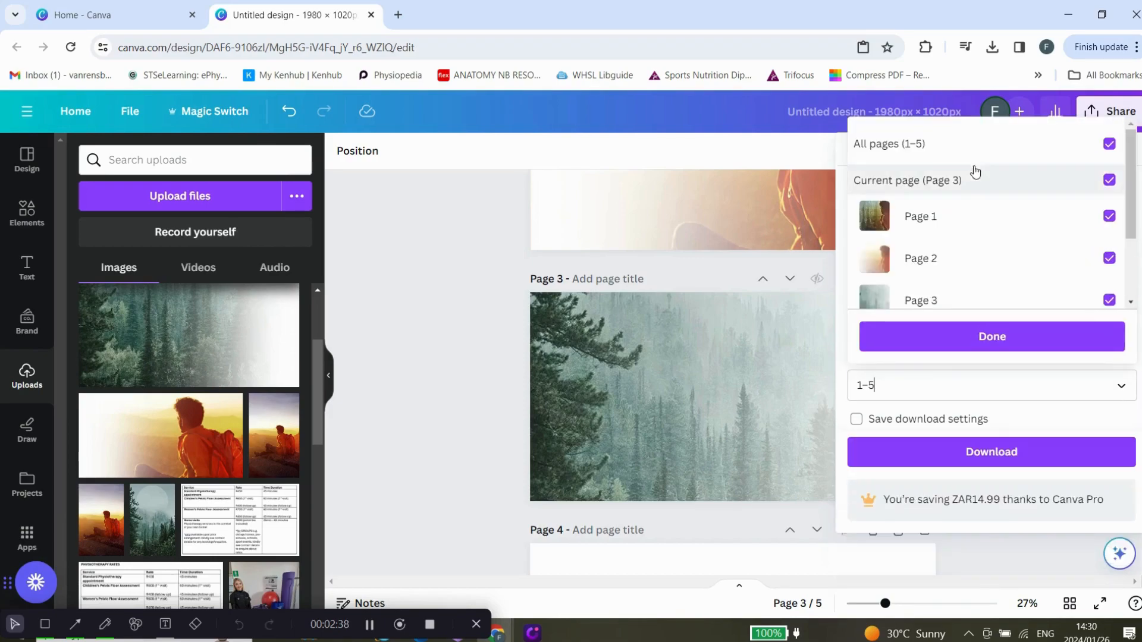
{"action": "left_click", "coordinate": [1109, 143]}
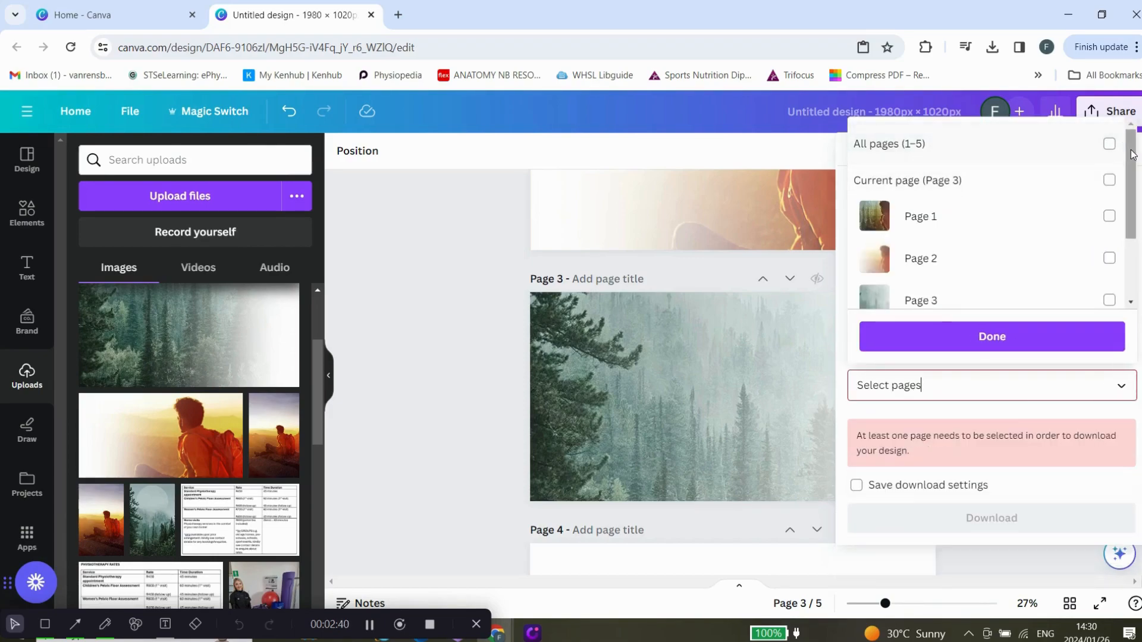
{"action": "left_click_drag", "start_coordinate": [1131, 153], "coordinate": [1135, 236]}
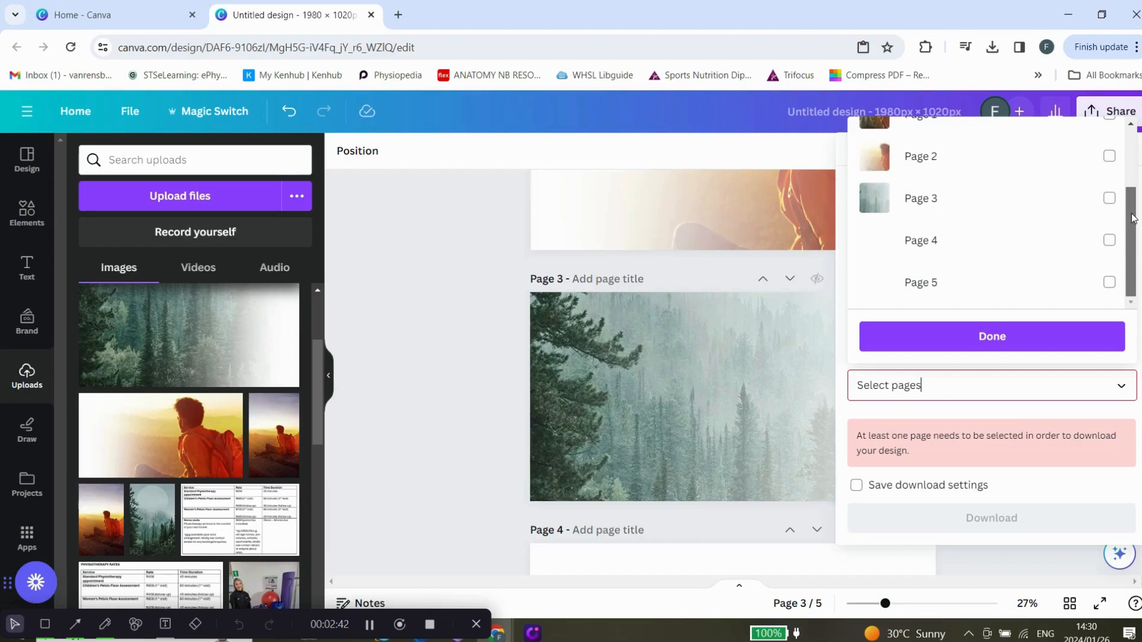
{"action": "left_click", "coordinate": [1109, 156]}
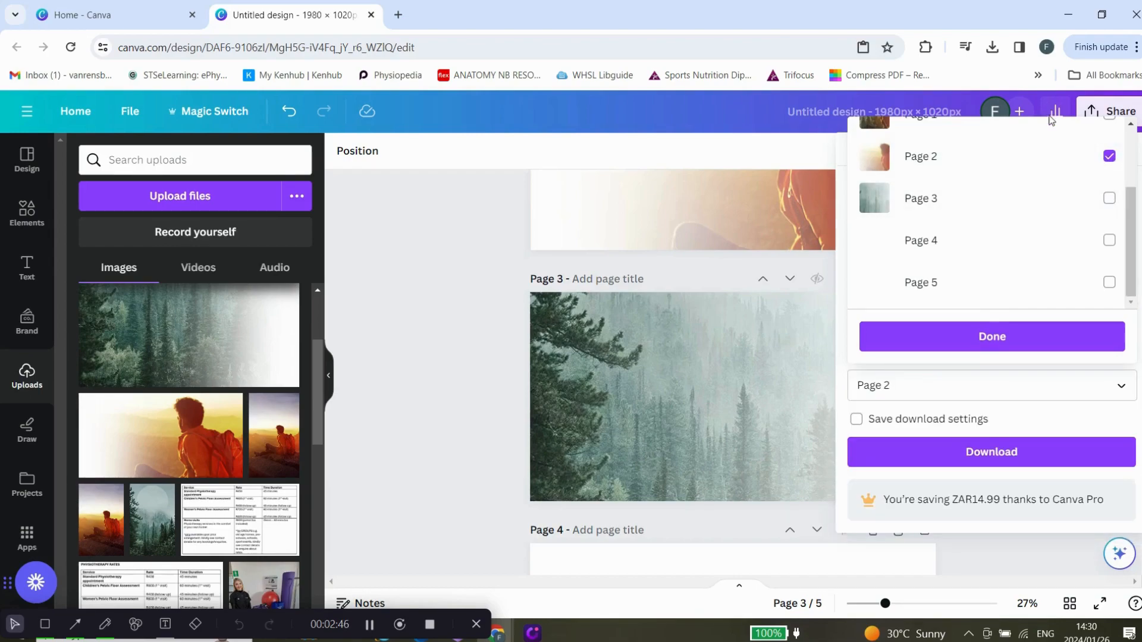
{"action": "left_click", "coordinate": [1095, 155]}
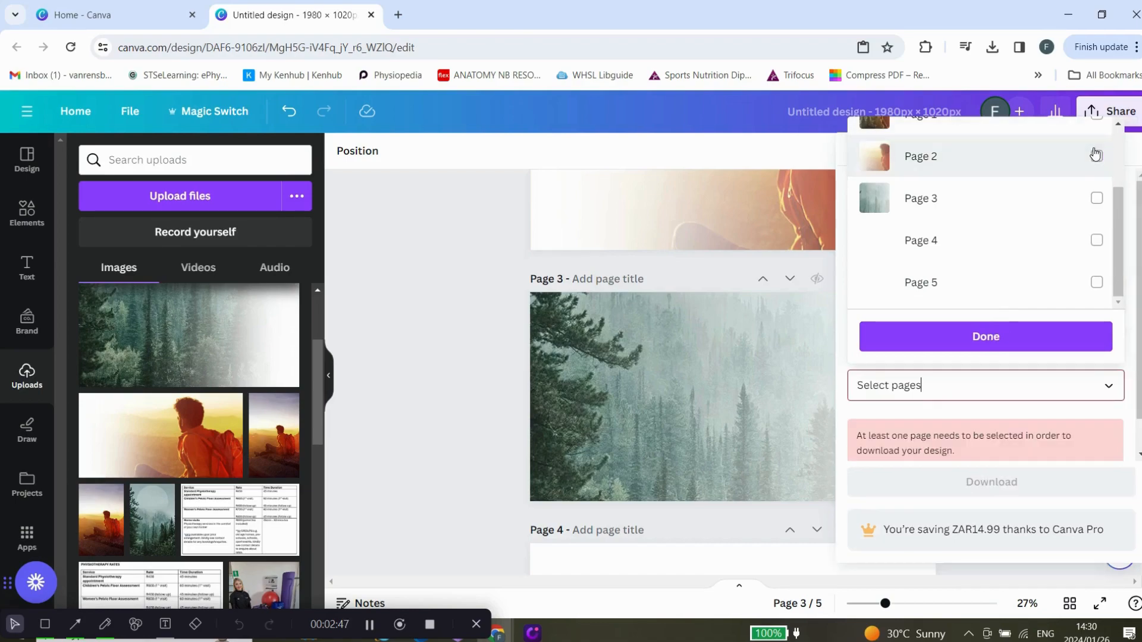
{"action": "left_click", "coordinate": [1084, 213]}
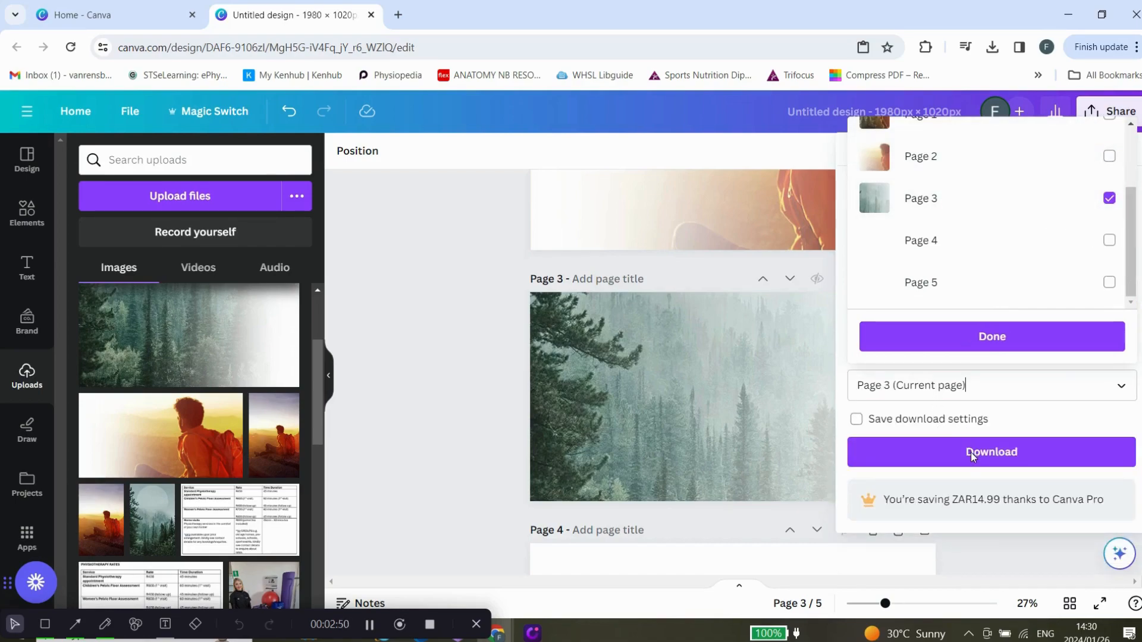
{"action": "left_click", "coordinate": [772, 223]}
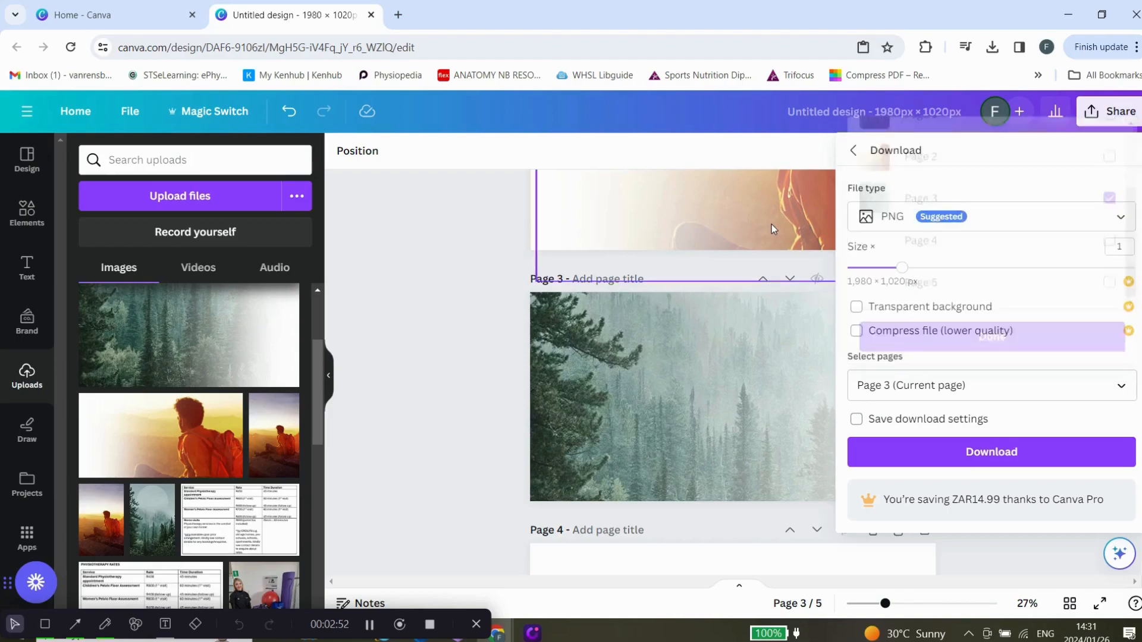
{"action": "left_click", "coordinate": [482, 375]}
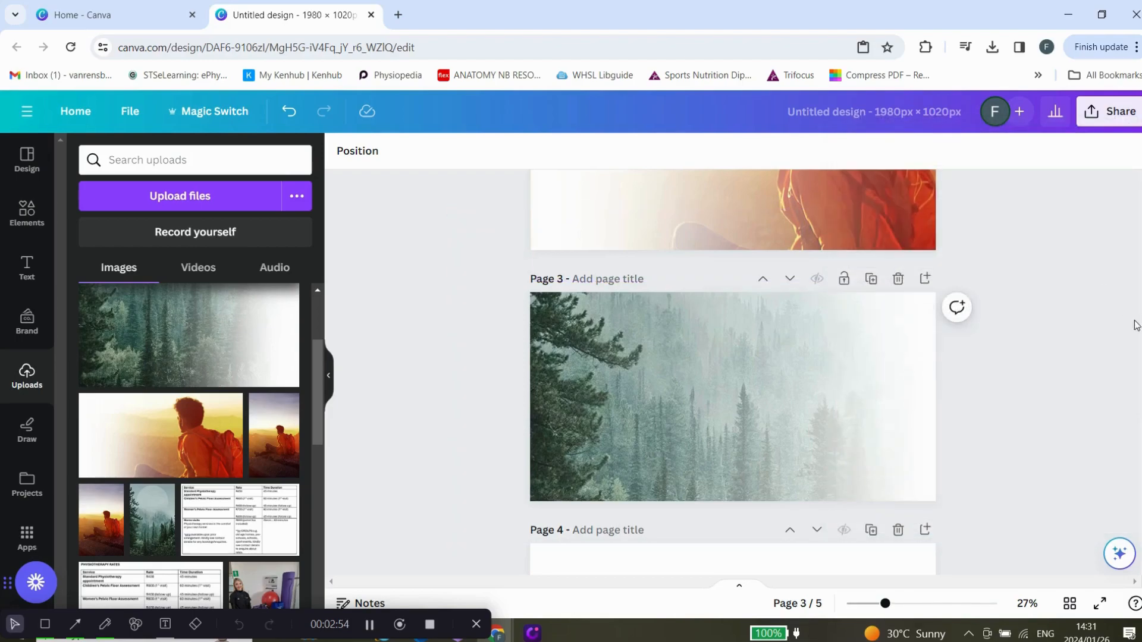
Step: Place the uploaded faded hiker image on page 4 and enlarge it to fill the whole page
{"action": "scroll", "coordinate": [801, 242], "scroll_direction": "down", "scroll_amount": 5}
{"action": "left_click", "coordinate": [801, 242]}
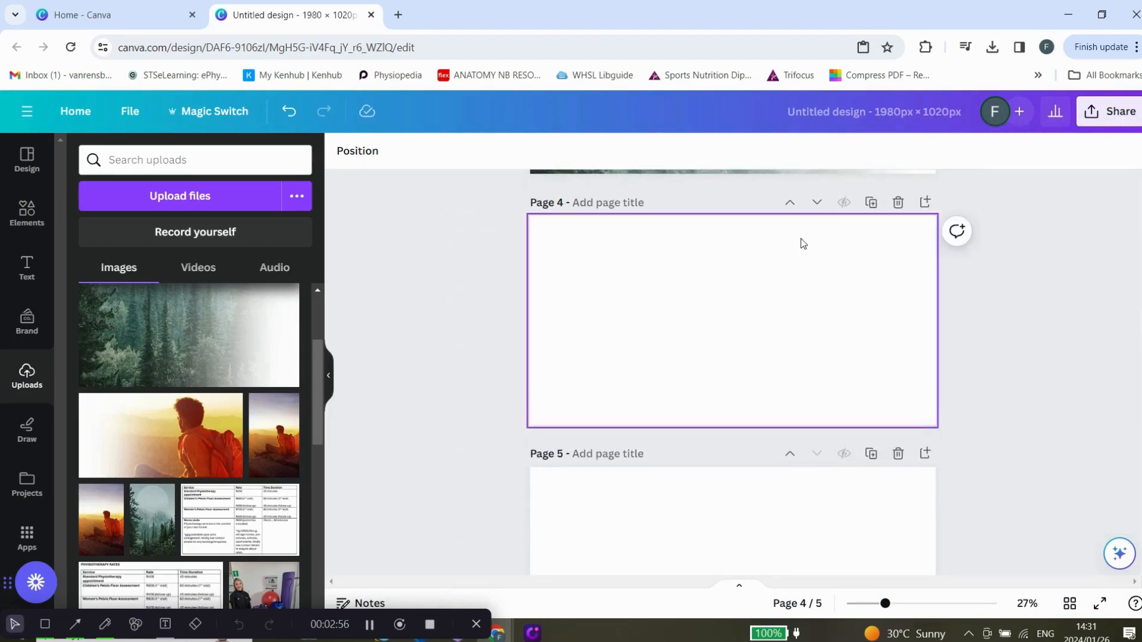
{"action": "left_click", "coordinate": [150, 457]}
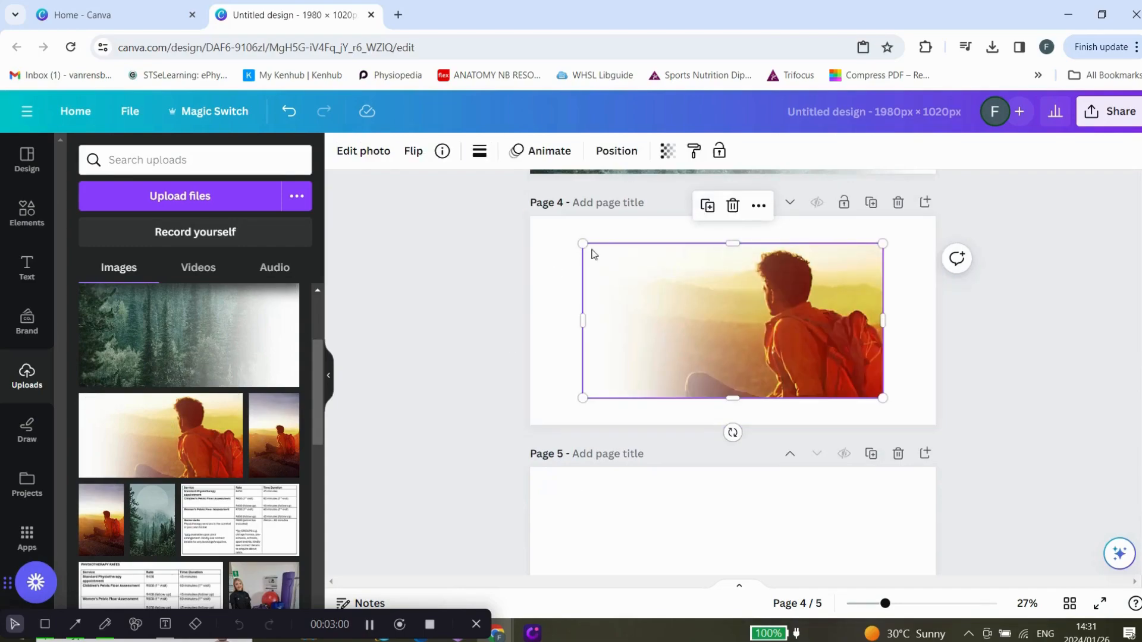
{"action": "left_click_drag", "start_coordinate": [577, 244], "coordinate": [509, 205]}
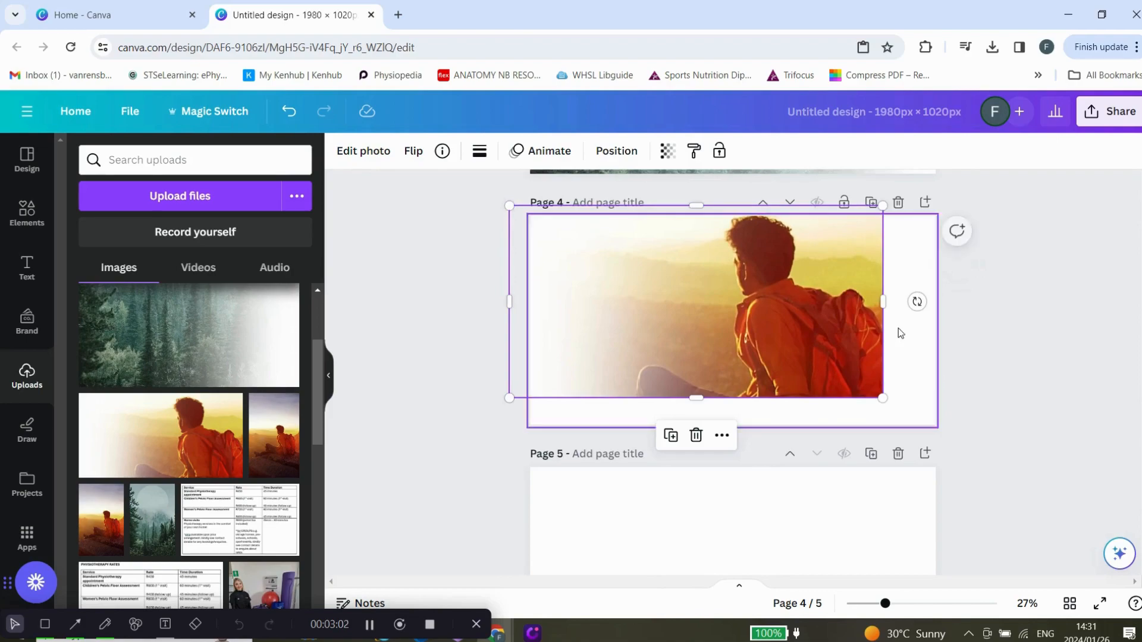
{"action": "mouse_move", "coordinate": [941, 415]}
{"action": "left_mouse_down"}
{"action": "mouse_move", "coordinate": [959, 431]}
{"action": "mouse_move", "coordinate": [937, 426]}
{"action": "left_mouse_up"}
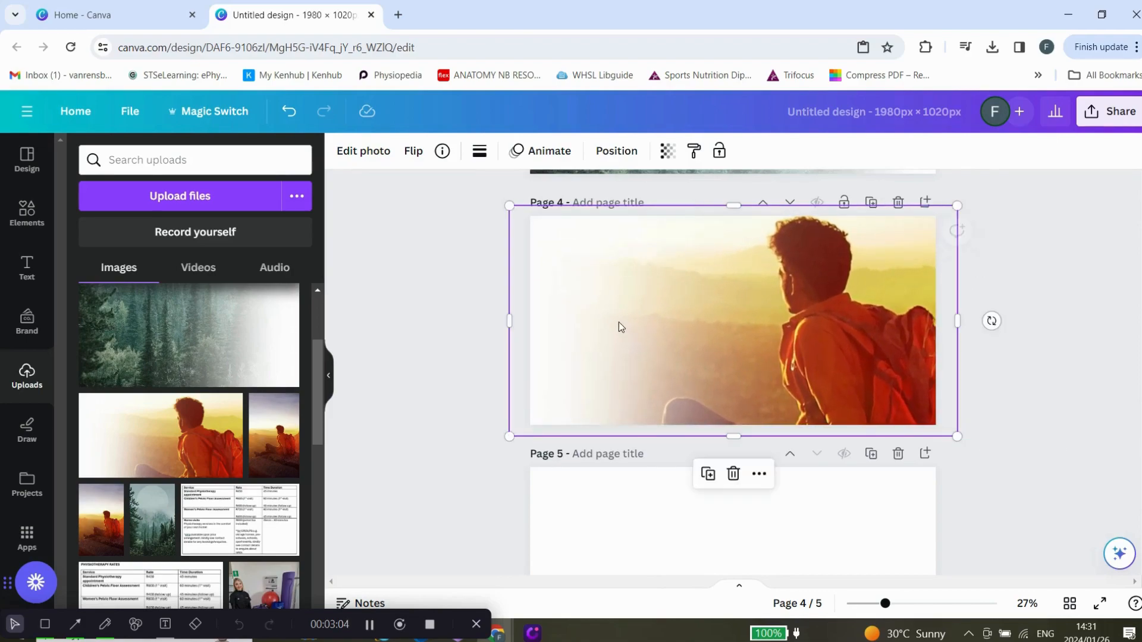
{"action": "left_click", "coordinate": [442, 316]}
Step: Add the uploaded faded forest image over the hiker on page 4 and enlarge it to cover the page
{"action": "left_click", "coordinate": [234, 351]}
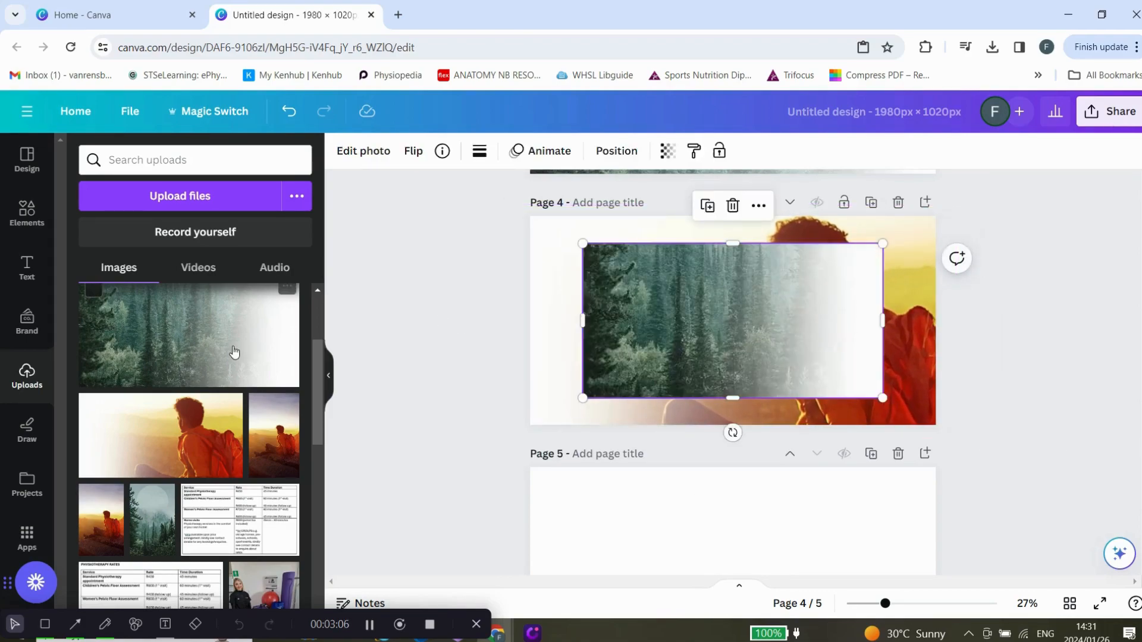
{"action": "left_click_drag", "start_coordinate": [581, 244], "coordinate": [525, 214]}
{"action": "left_click_drag", "start_coordinate": [883, 398], "coordinate": [936, 425]}
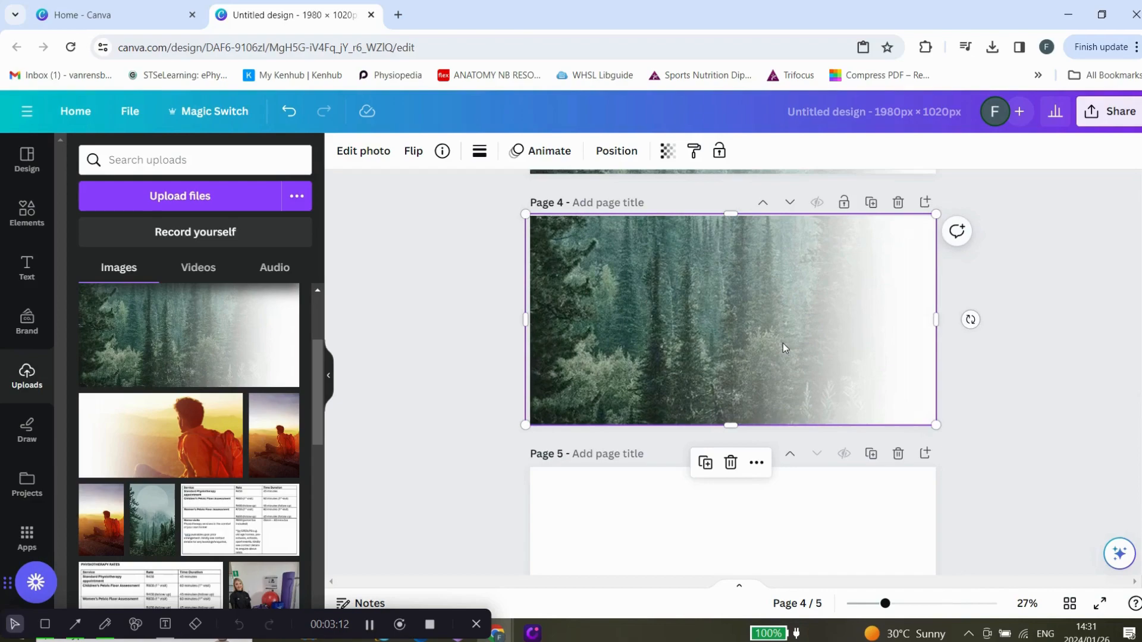
Step: Set the transparency of the forest image on page 4 to 50 and deselect it
{"action": "left_click", "coordinate": [666, 152]}
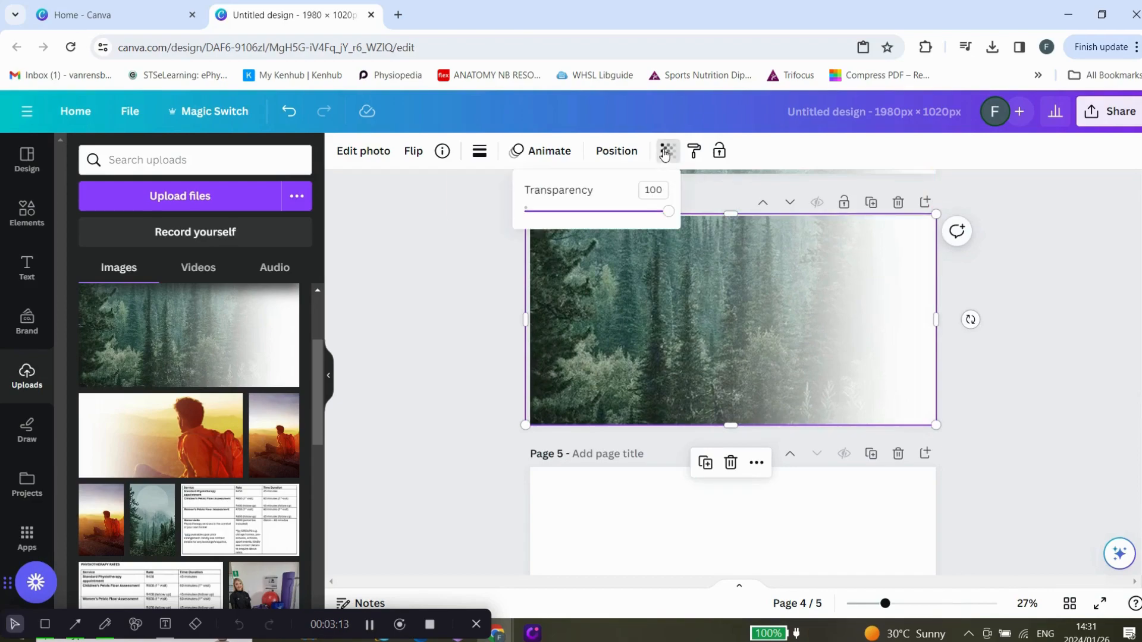
{"action": "left_click", "coordinate": [598, 211]}
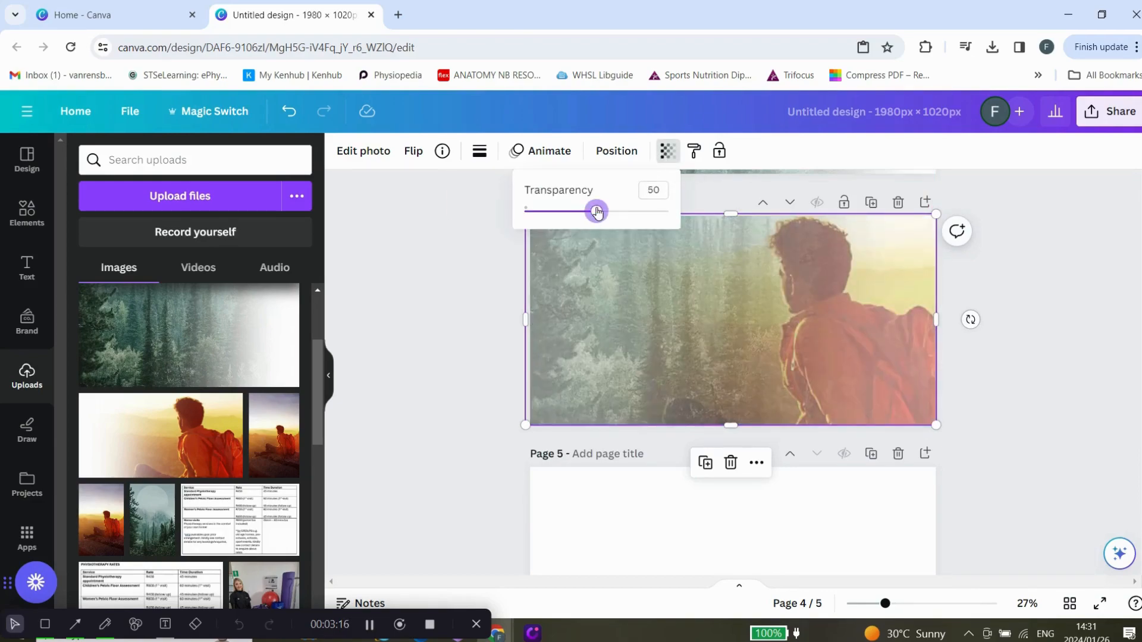
{"action": "left_click", "coordinate": [974, 282]}
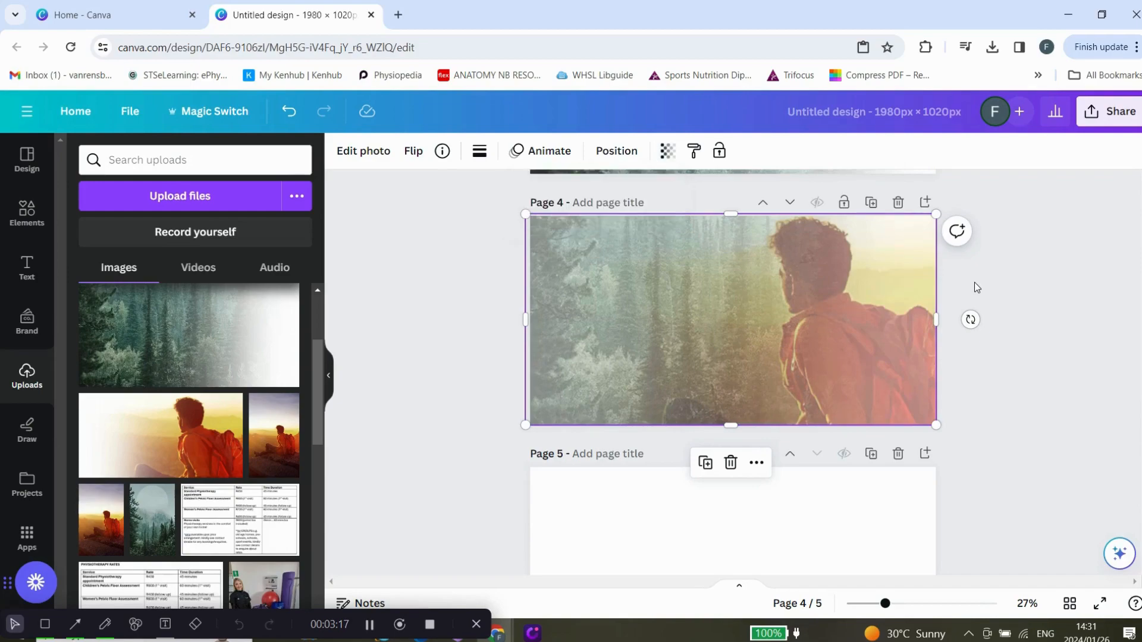
{"action": "left_click", "coordinate": [983, 246]}
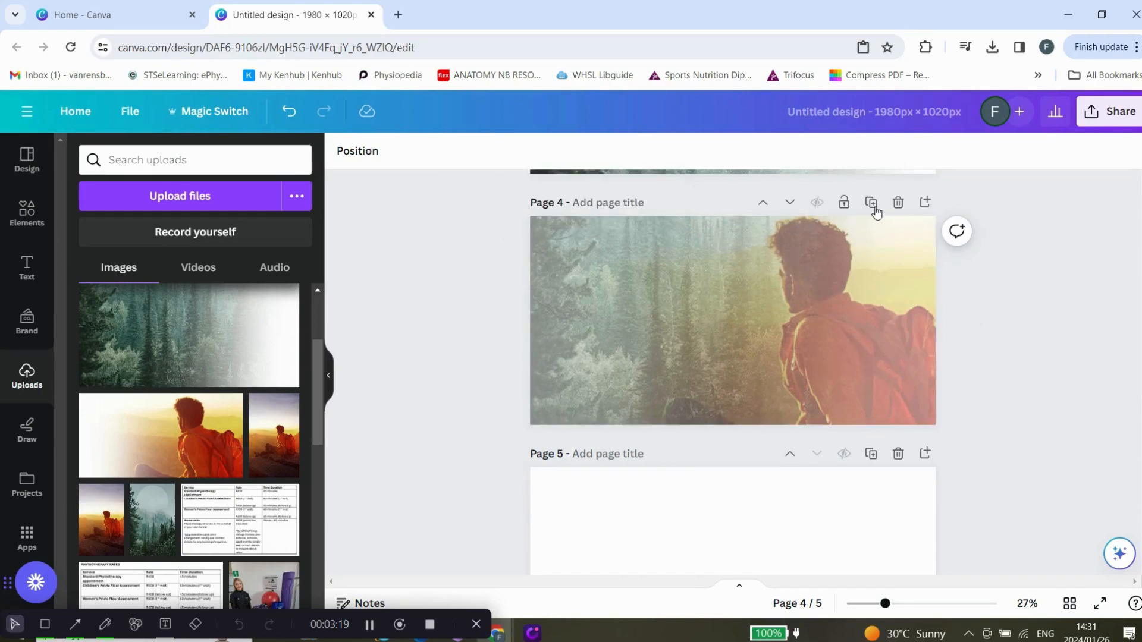
Step: Restrict the PNG download to page 5 only, and leave the download options without downloading
{"action": "left_click", "coordinate": [1110, 113]}
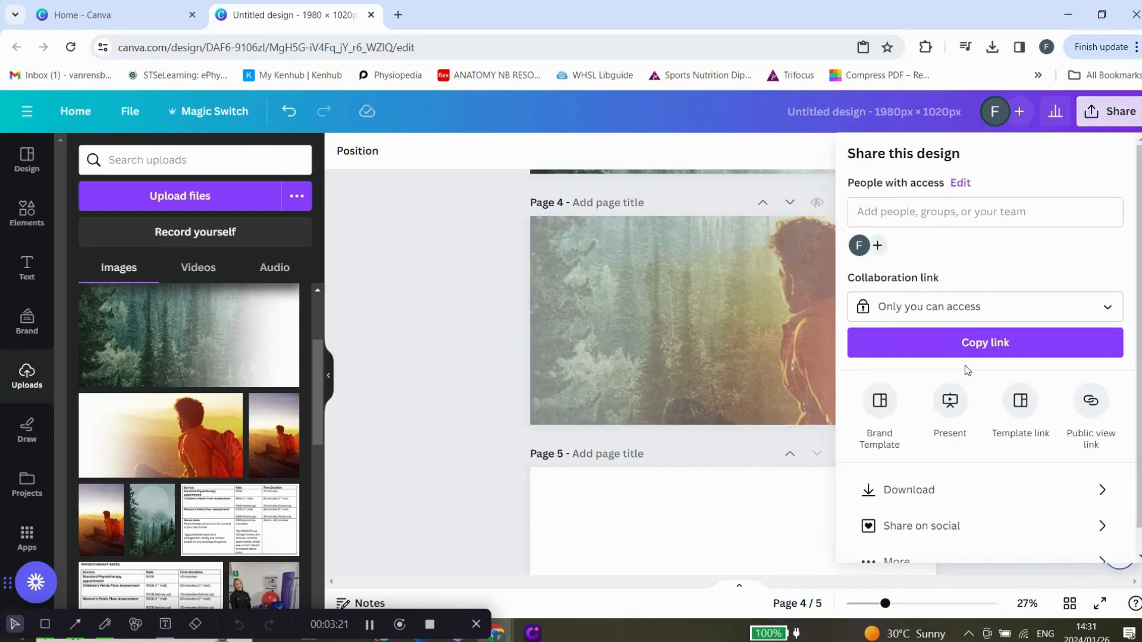
{"action": "left_click", "coordinate": [985, 490]}
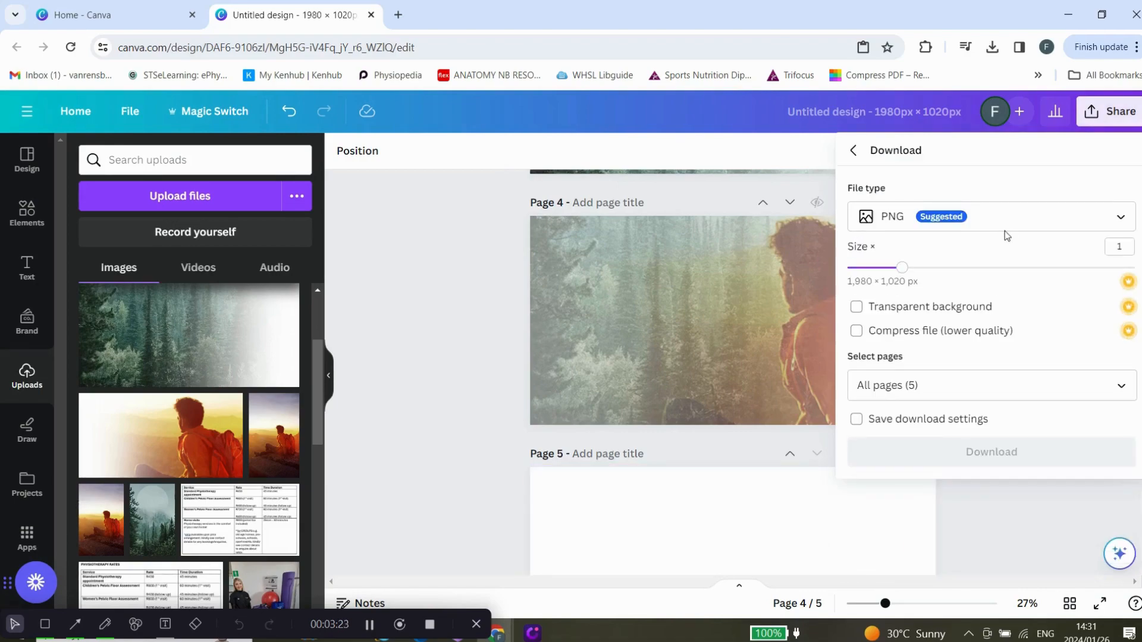
{"action": "left_click", "coordinate": [951, 387]}
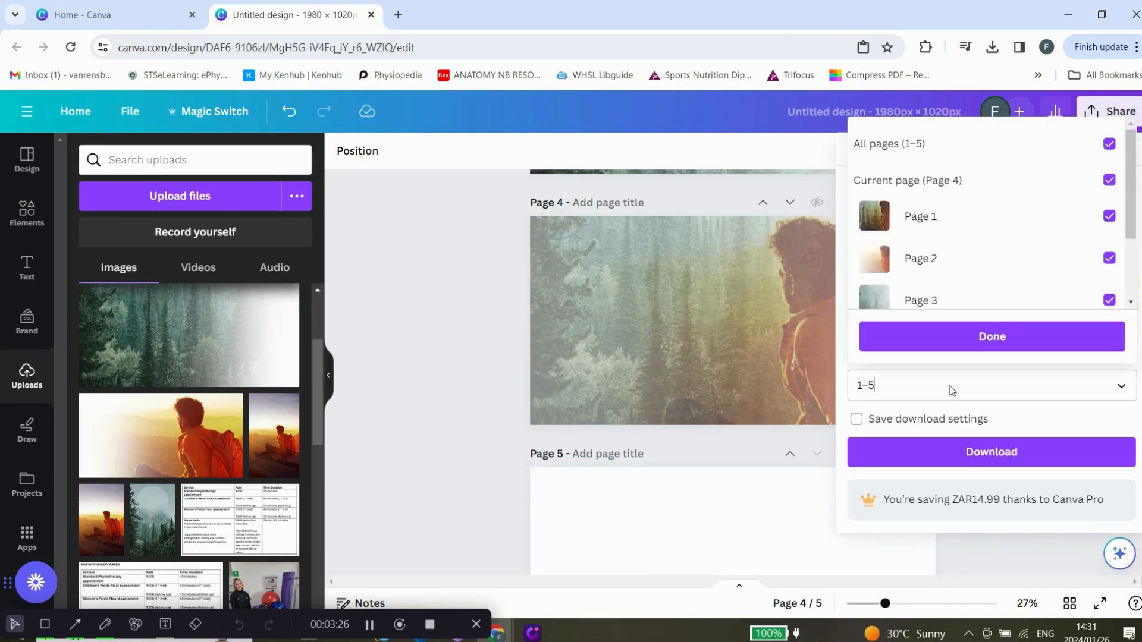
{"action": "left_click", "coordinate": [1111, 147]}
{"action": "left_click_drag", "start_coordinate": [1136, 159], "coordinate": [1136, 253]}
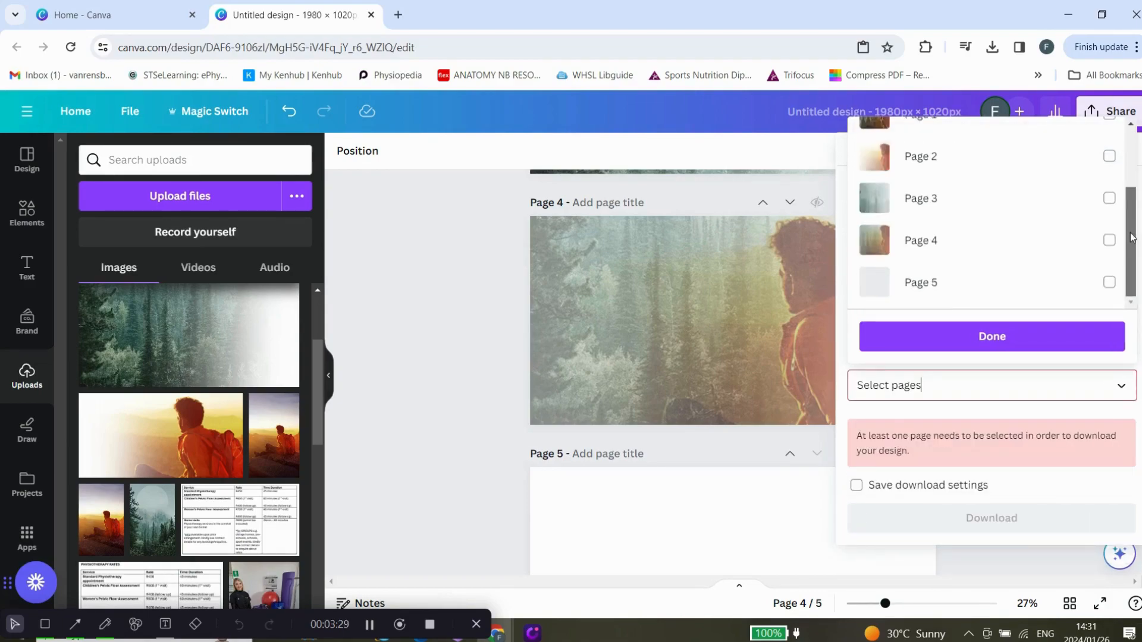
{"action": "left_click", "coordinate": [1110, 283]}
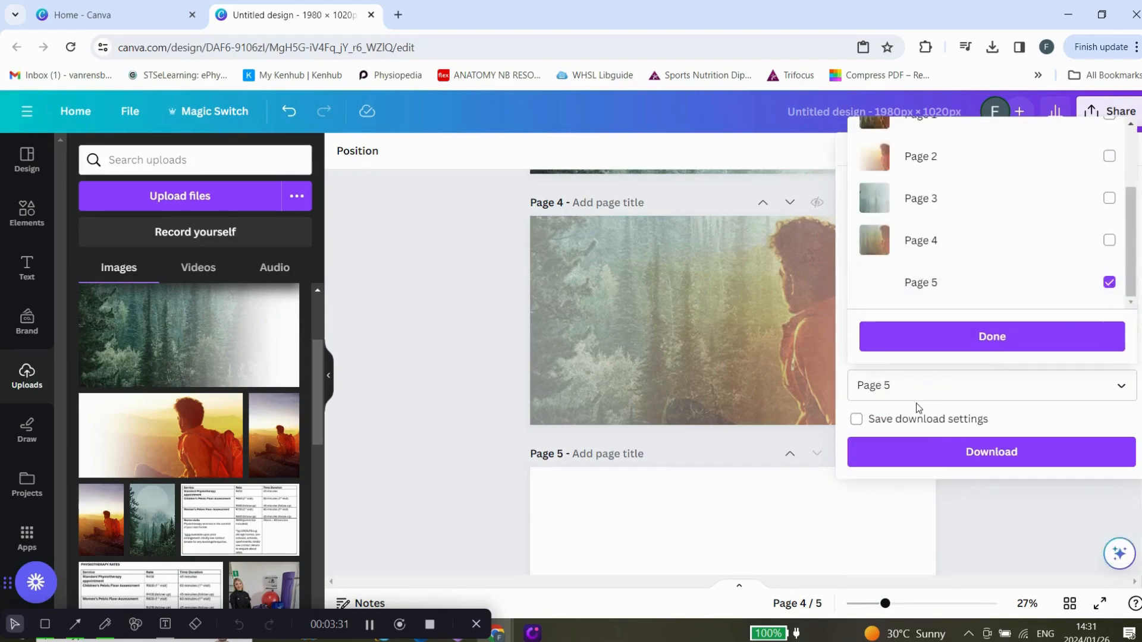
{"action": "left_click", "coordinate": [471, 377]}
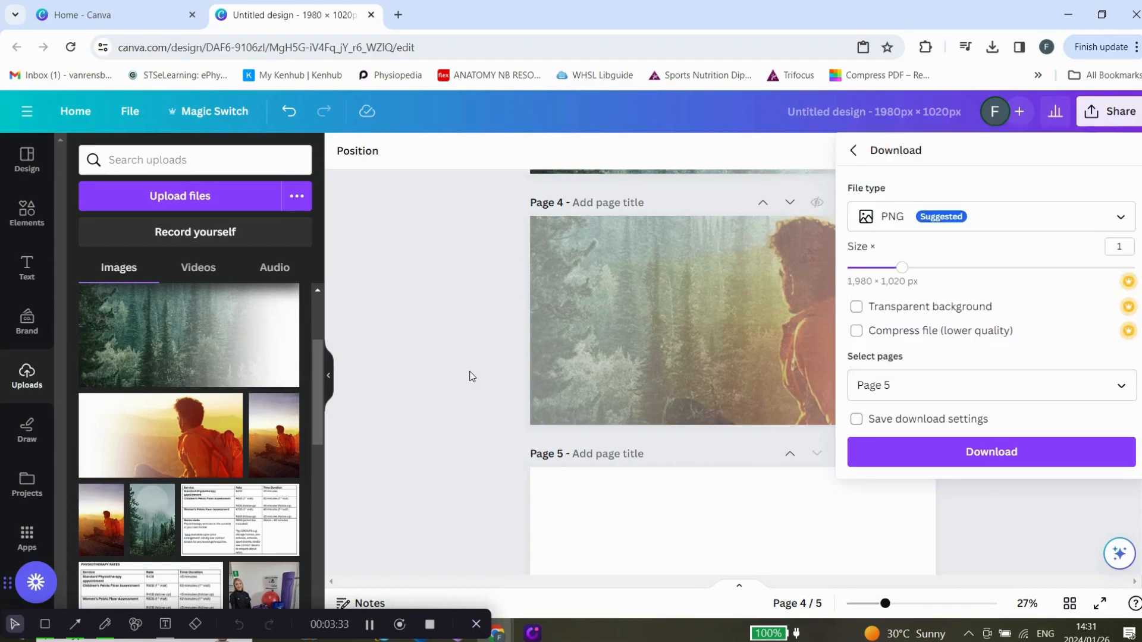
{"action": "left_click", "coordinate": [471, 376]}
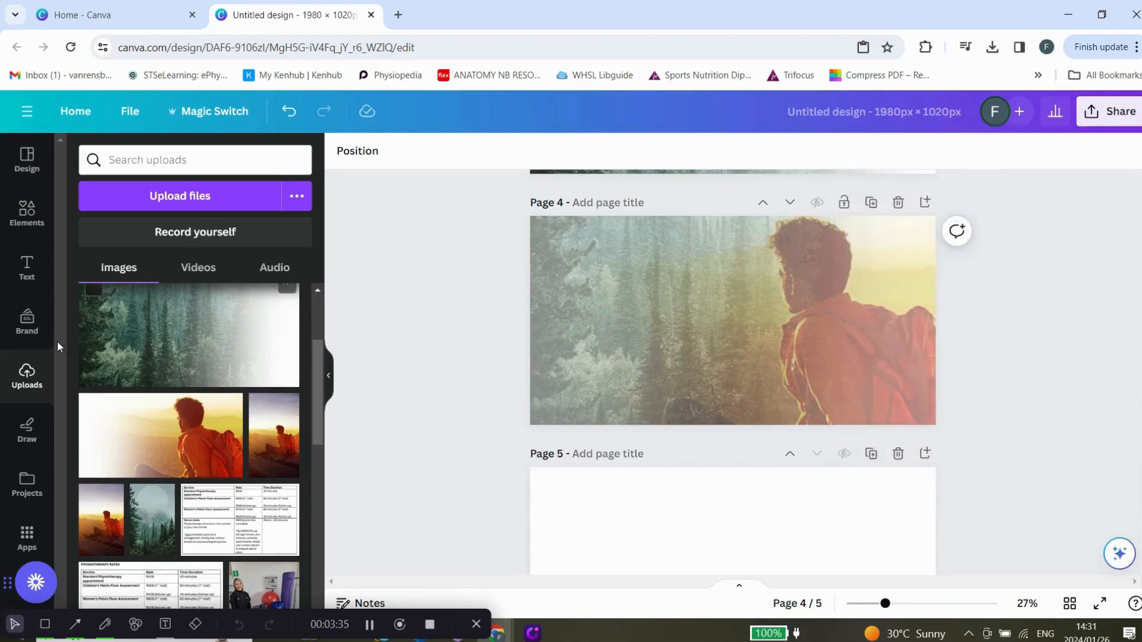
Step: Choose the JFIF image in the Downloads folder for upload, and cancel the file selection
{"action": "left_click", "coordinate": [225, 194]}
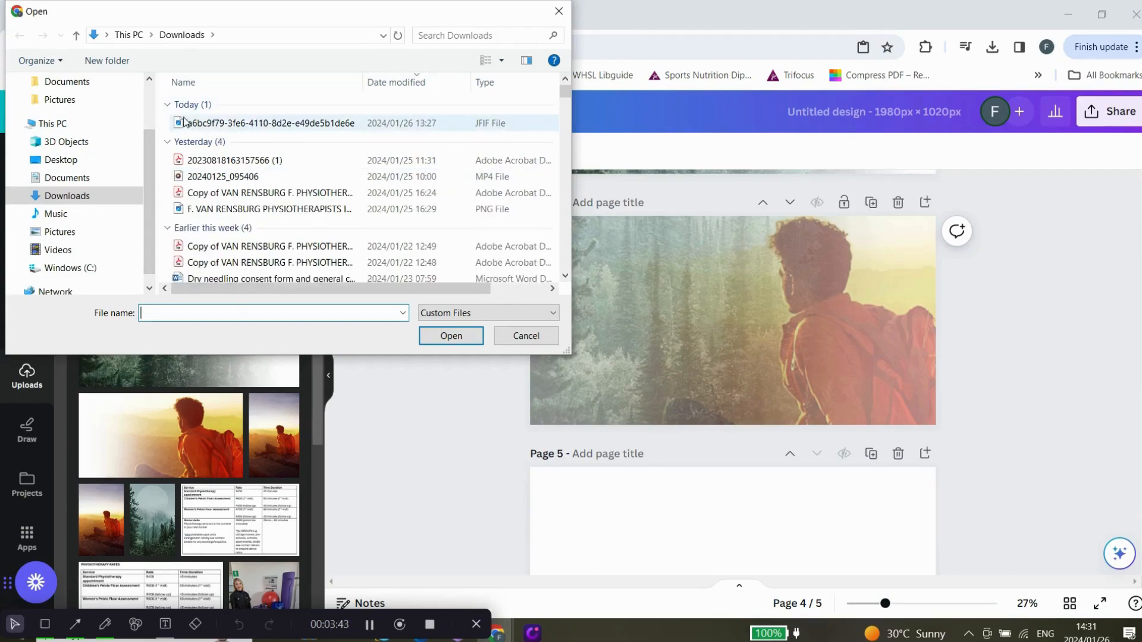
{"action": "left_click", "coordinate": [173, 122]}
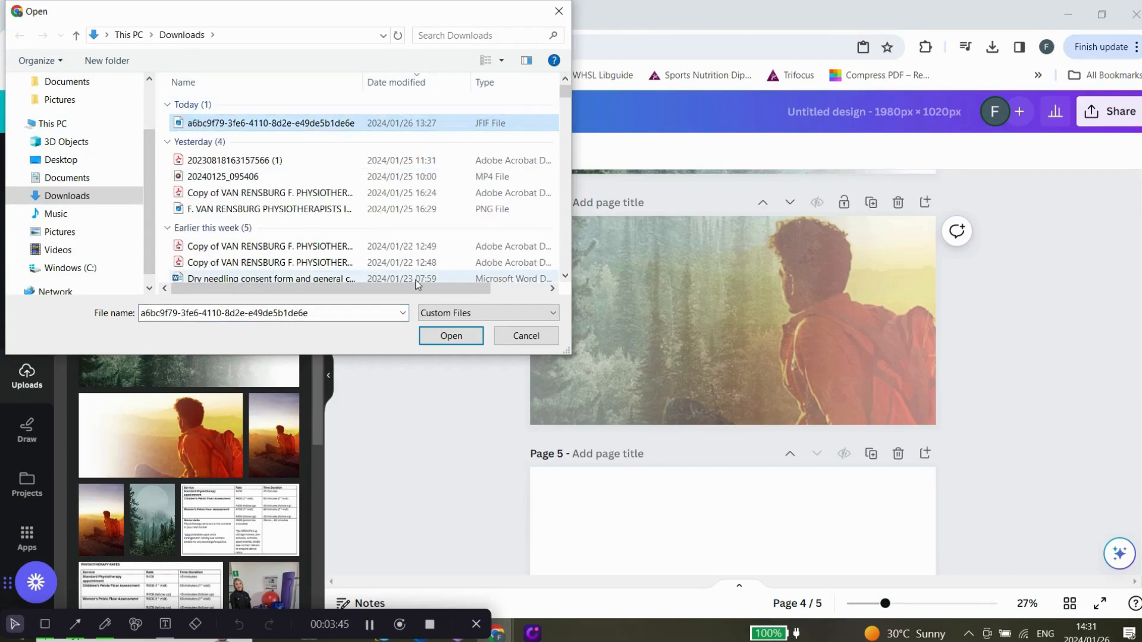
{"action": "left_click", "coordinate": [558, 11]}
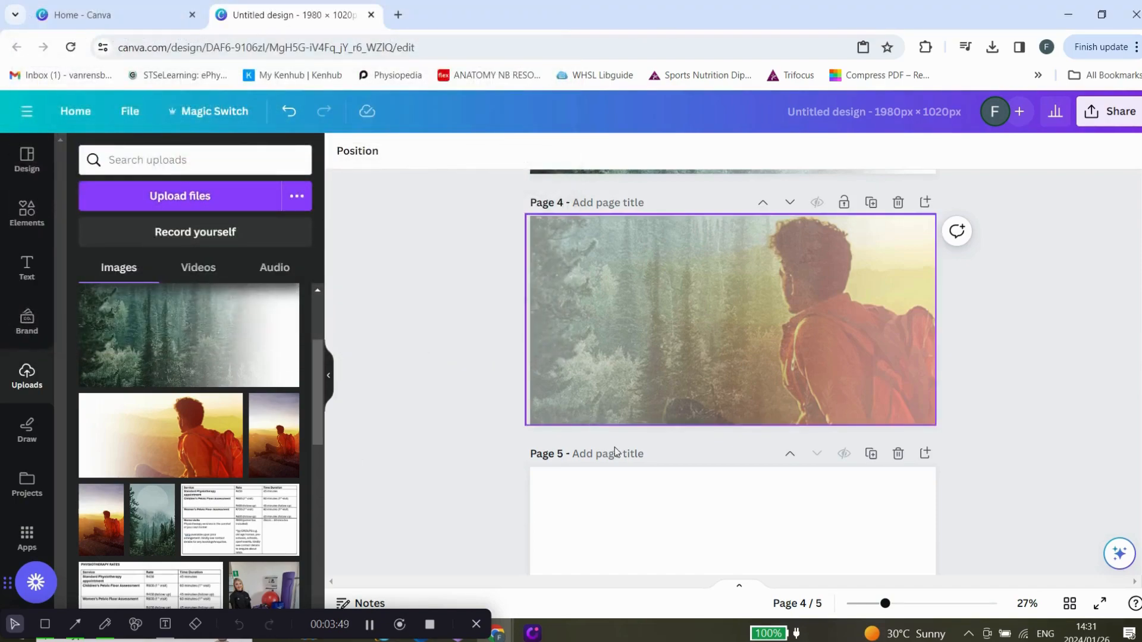
Step: Add the uploaded blended hiker and forest image to blank page 5 and enlarge it to cover the whole page
{"action": "left_click", "coordinate": [1141, 331]}
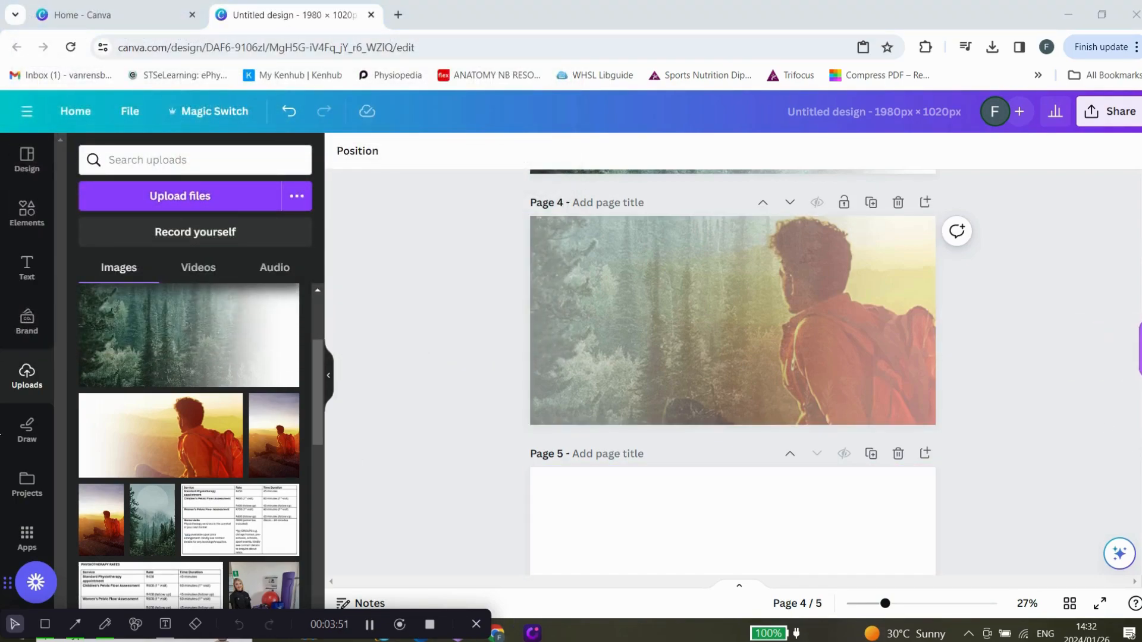
{"action": "scroll", "coordinate": [739, 372], "scroll_direction": "down", "scroll_amount": 3}
{"action": "left_click", "coordinate": [739, 372]}
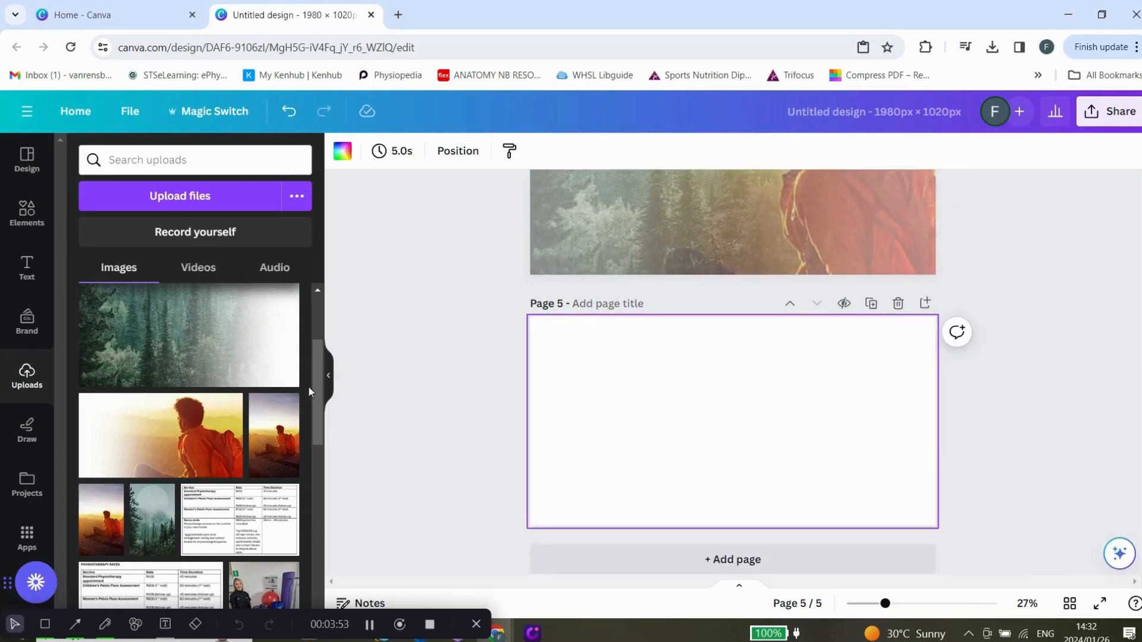
{"action": "left_click_drag", "start_coordinate": [317, 380], "coordinate": [316, 330]}
{"action": "left_click", "coordinate": [231, 354]}
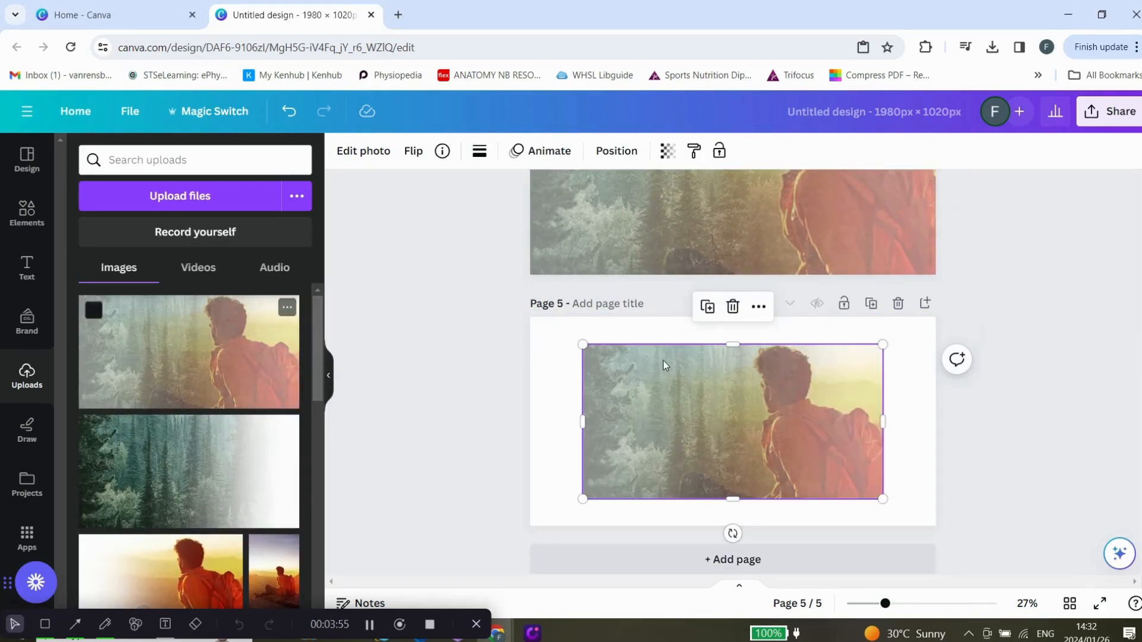
{"action": "left_click_drag", "start_coordinate": [583, 345], "coordinate": [502, 302]}
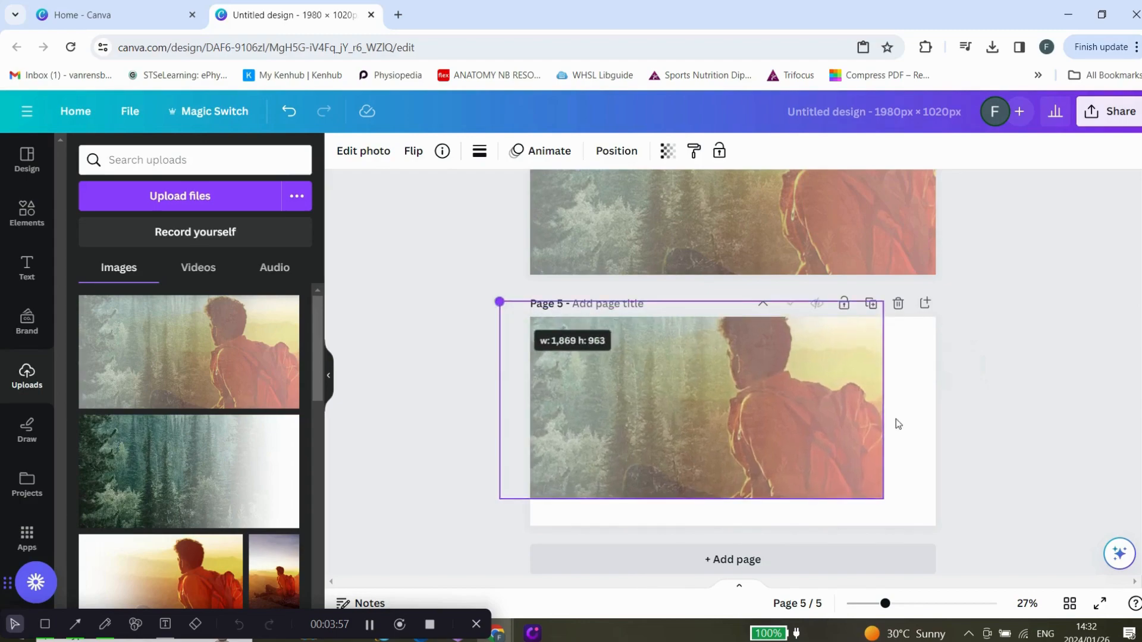
{"action": "left_click_drag", "start_coordinate": [884, 496], "coordinate": [950, 536]}
Step: Adjust the light of the blended image on page 5, setting brightness to -24 and contrast to 80
{"action": "left_click", "coordinate": [386, 164]}
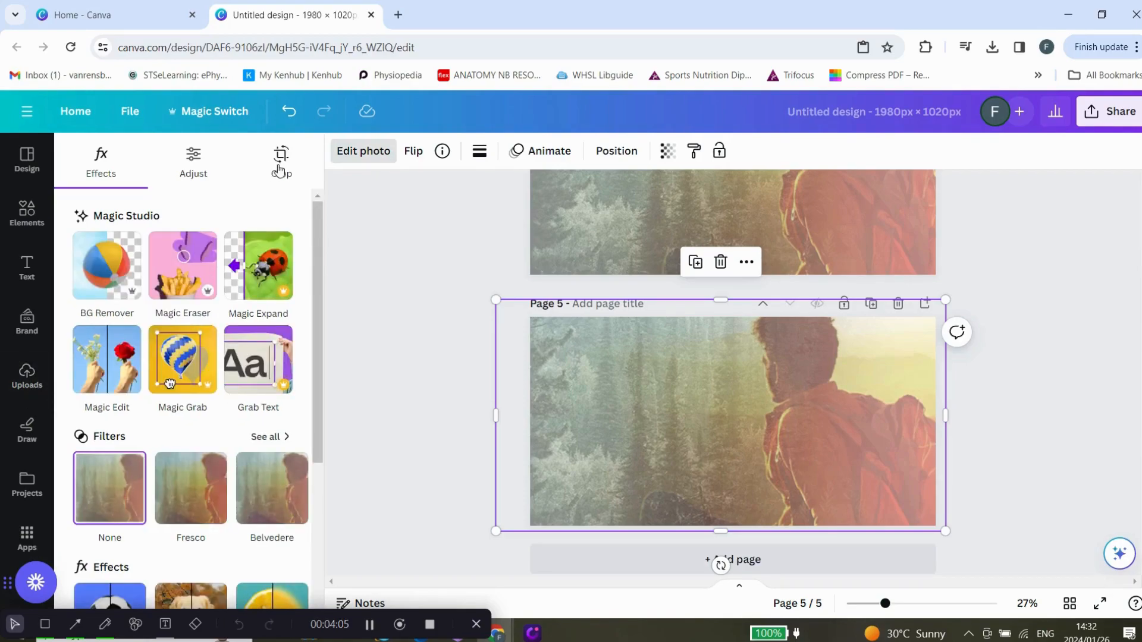
{"action": "left_click", "coordinate": [211, 172]}
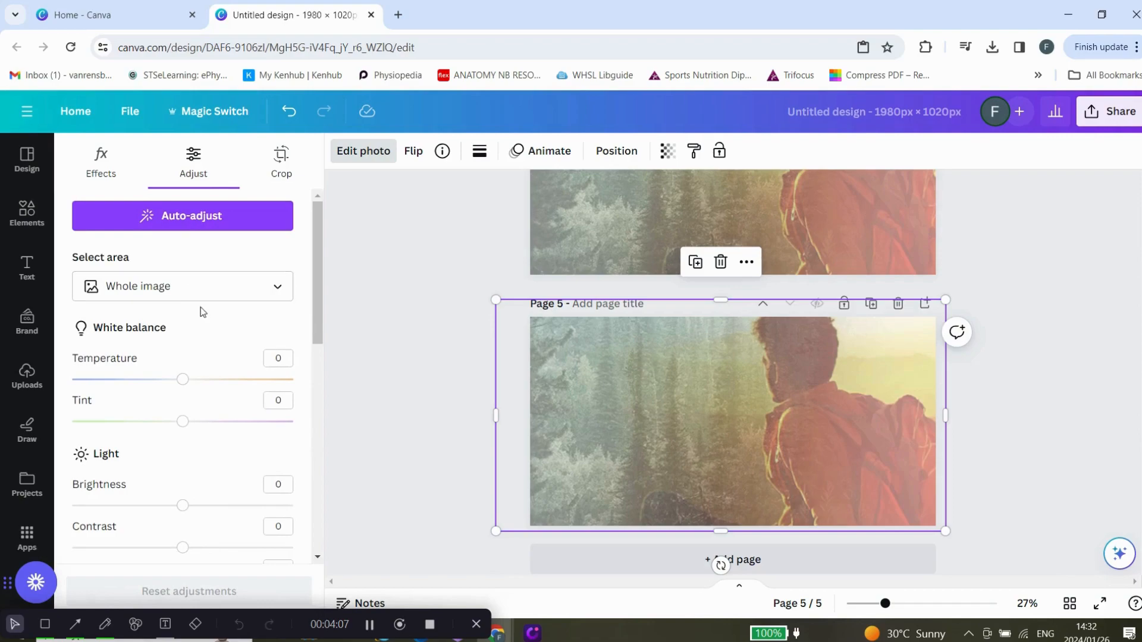
{"action": "left_click_drag", "start_coordinate": [317, 263], "coordinate": [320, 310]}
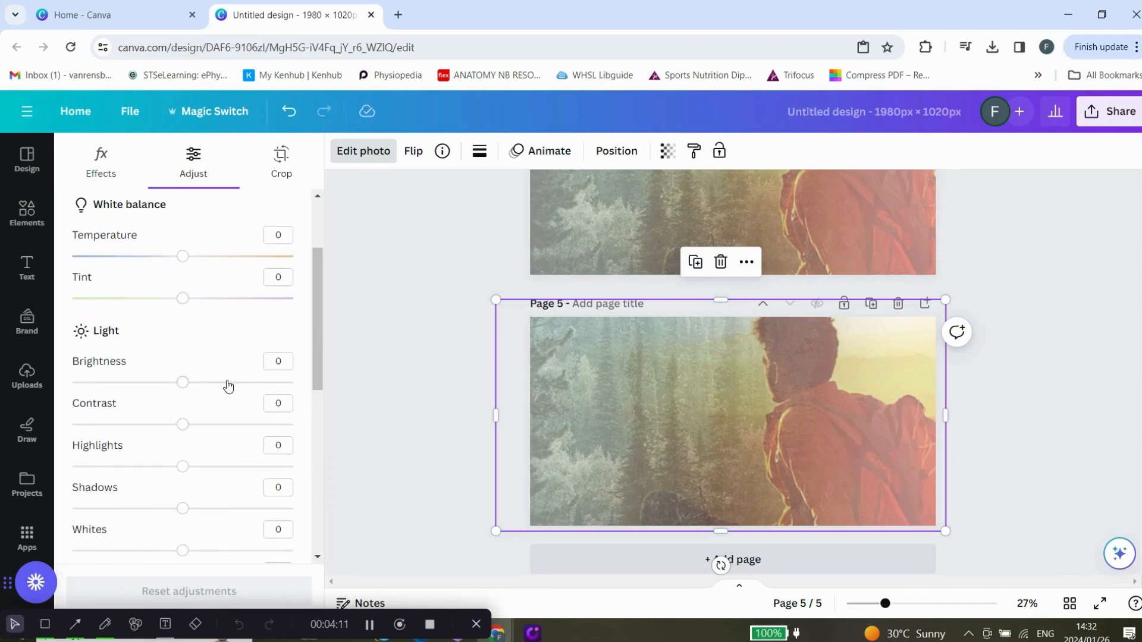
{"action": "left_click_drag", "start_coordinate": [142, 388], "coordinate": [157, 386]}
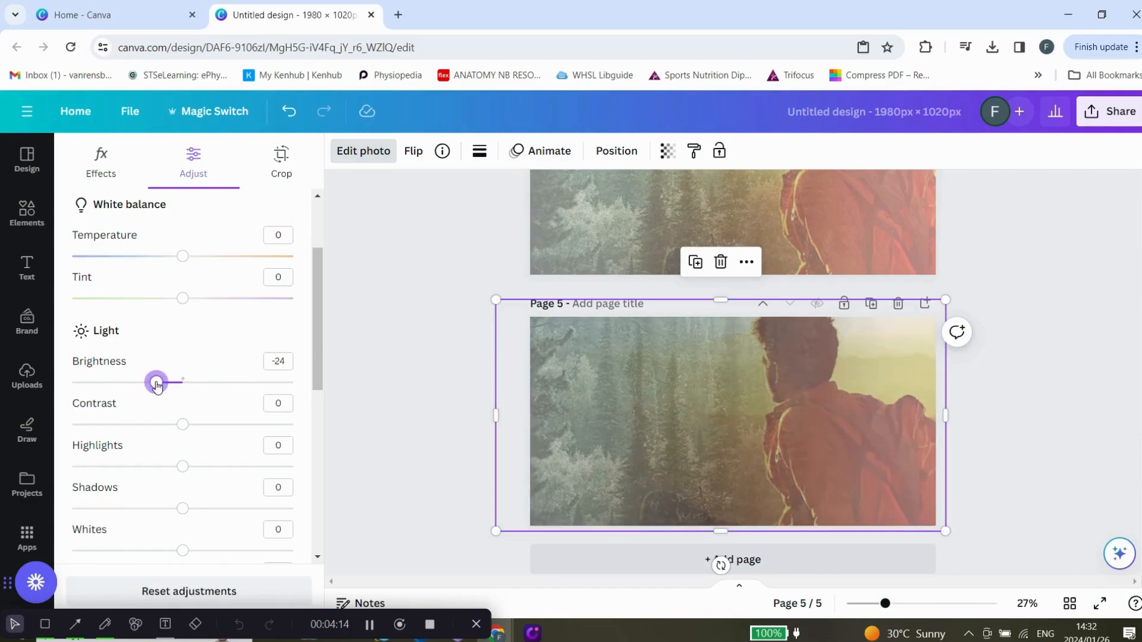
{"action": "left_click", "coordinate": [267, 425]}
{"action": "left_click_drag", "start_coordinate": [270, 429], "coordinate": [272, 428]}
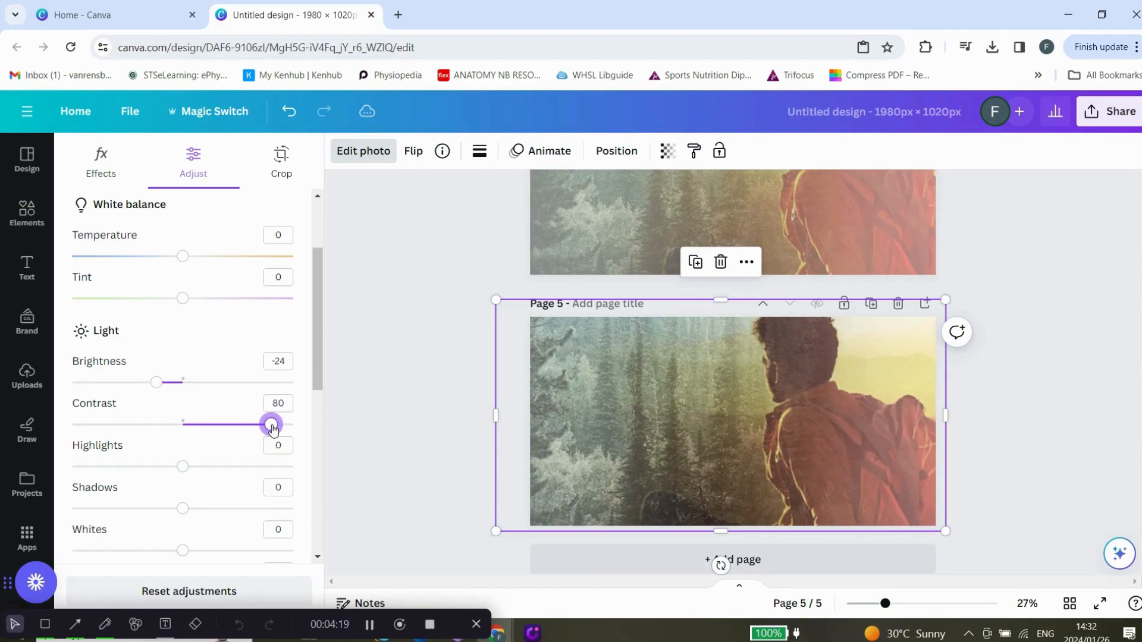
Step: Set the saturation of the blended image on page 5 to 61
{"action": "left_click_drag", "start_coordinate": [322, 320], "coordinate": [320, 453]}
{"action": "left_click", "coordinate": [237, 327]}
{"action": "left_click", "coordinate": [250, 321]}
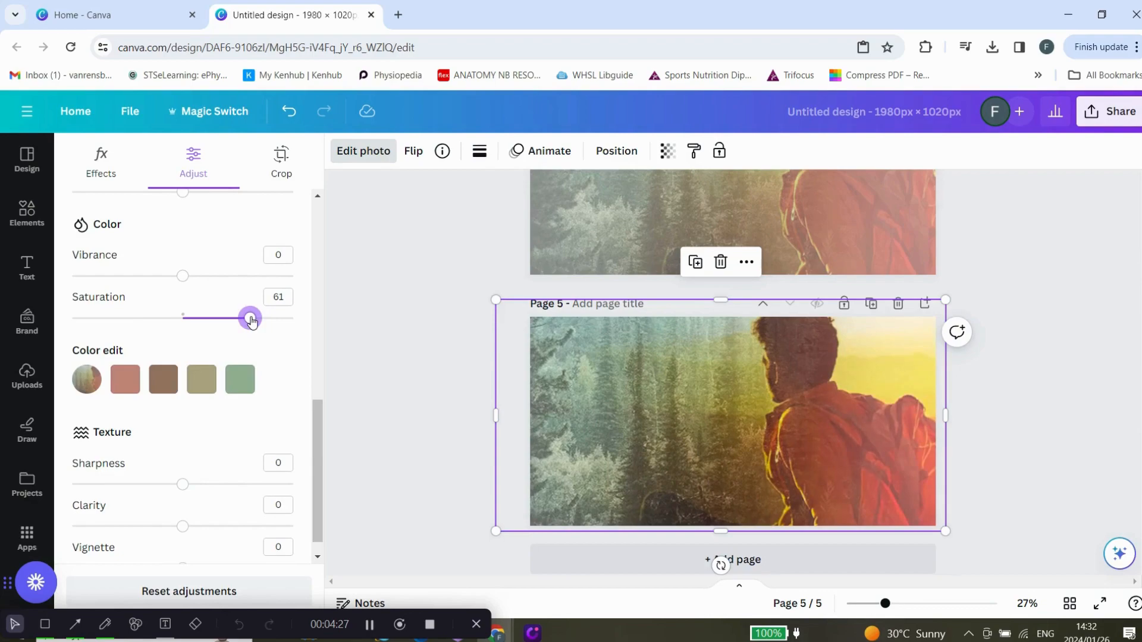
Step: Raise the clarity of the blended image on page 5 moderately, then close the adjustments and deselect the image
{"action": "left_click_drag", "start_coordinate": [315, 438], "coordinate": [317, 478]}
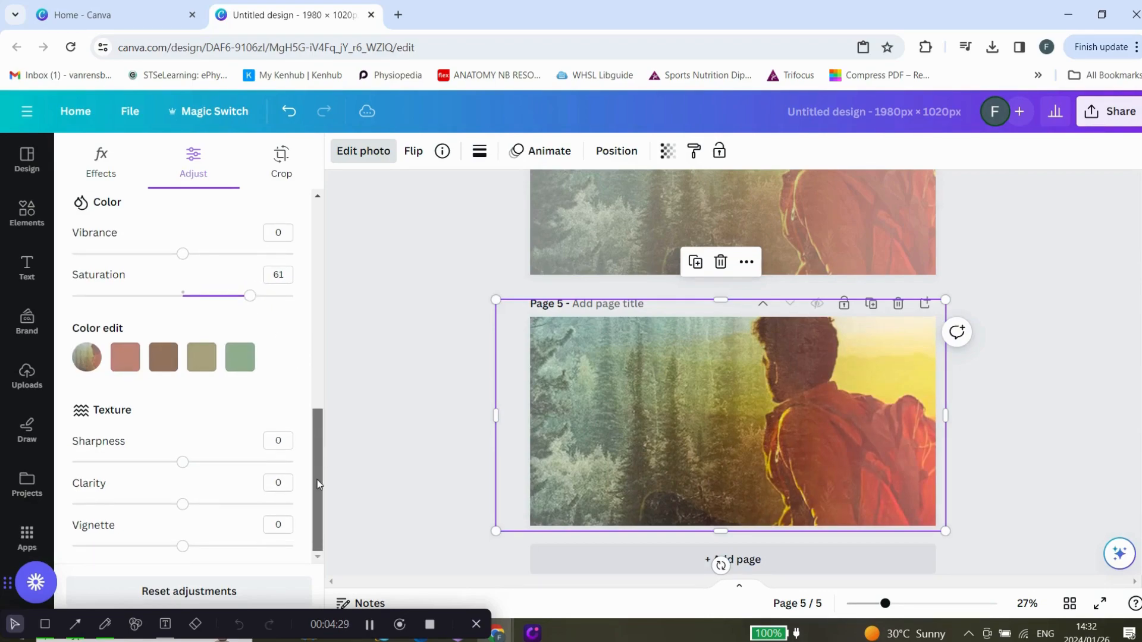
{"action": "left_click", "coordinate": [211, 504]}
{"action": "left_click_drag", "start_coordinate": [220, 507], "coordinate": [219, 504]}
{"action": "left_click", "coordinate": [375, 468]}
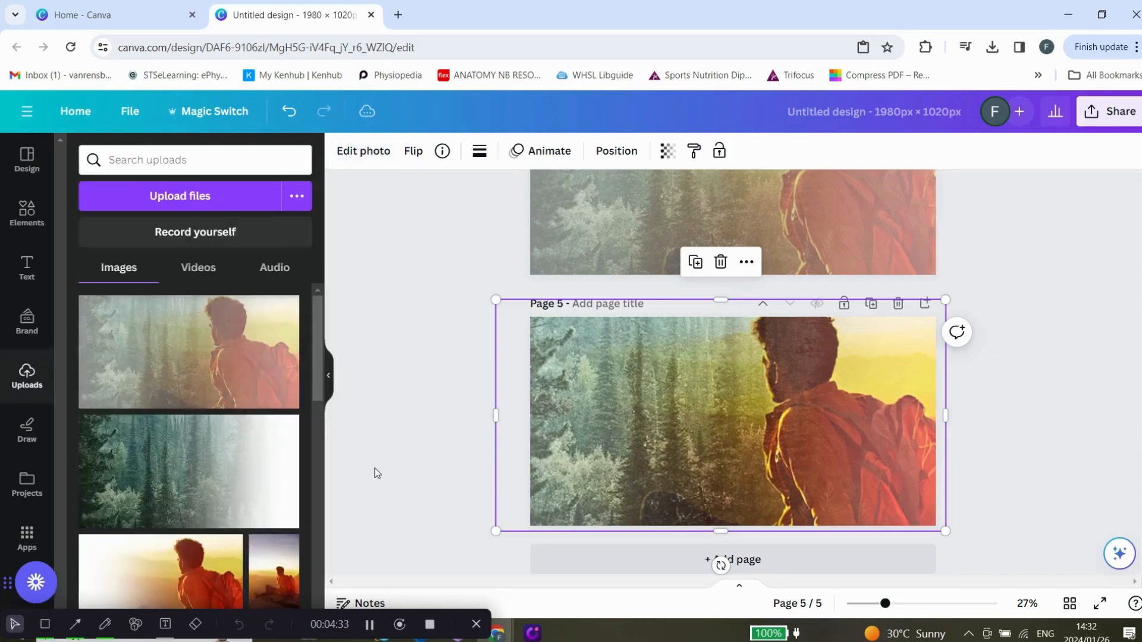
{"action": "left_click", "coordinate": [1049, 292]}
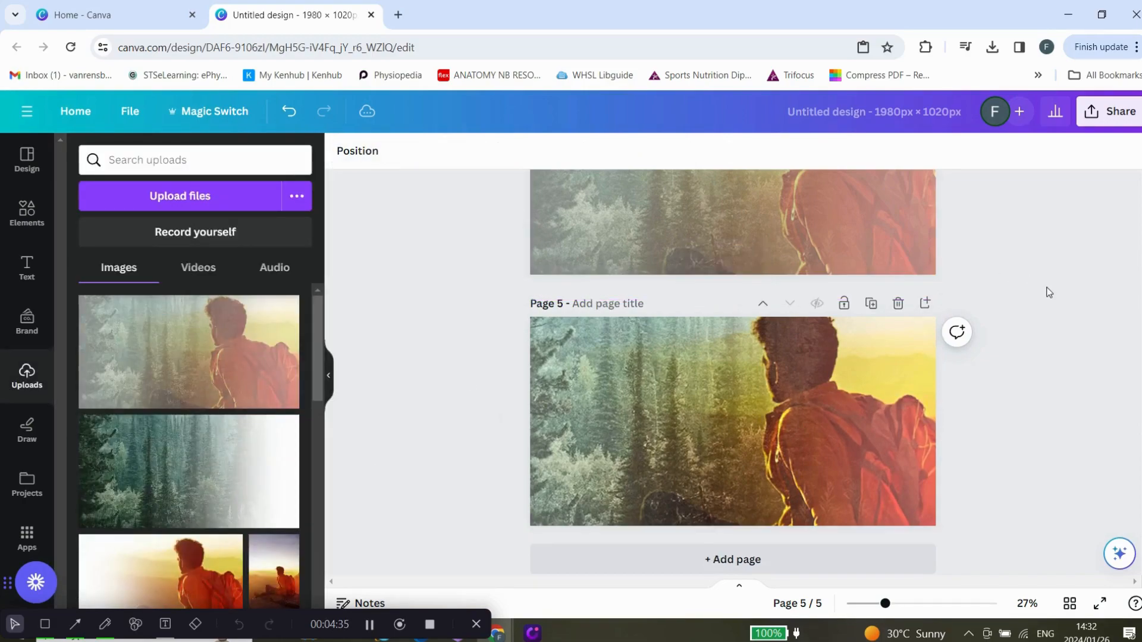